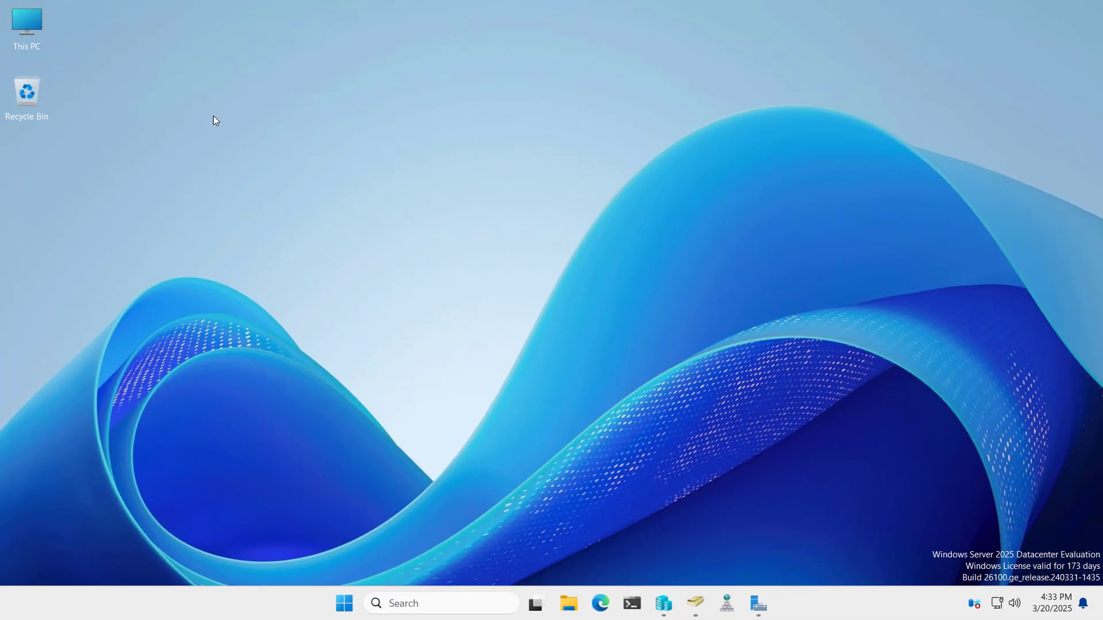
Add a new group named Roaming Profile Users to the Tech OU, keeping Global scope and Security type
click(695, 603)
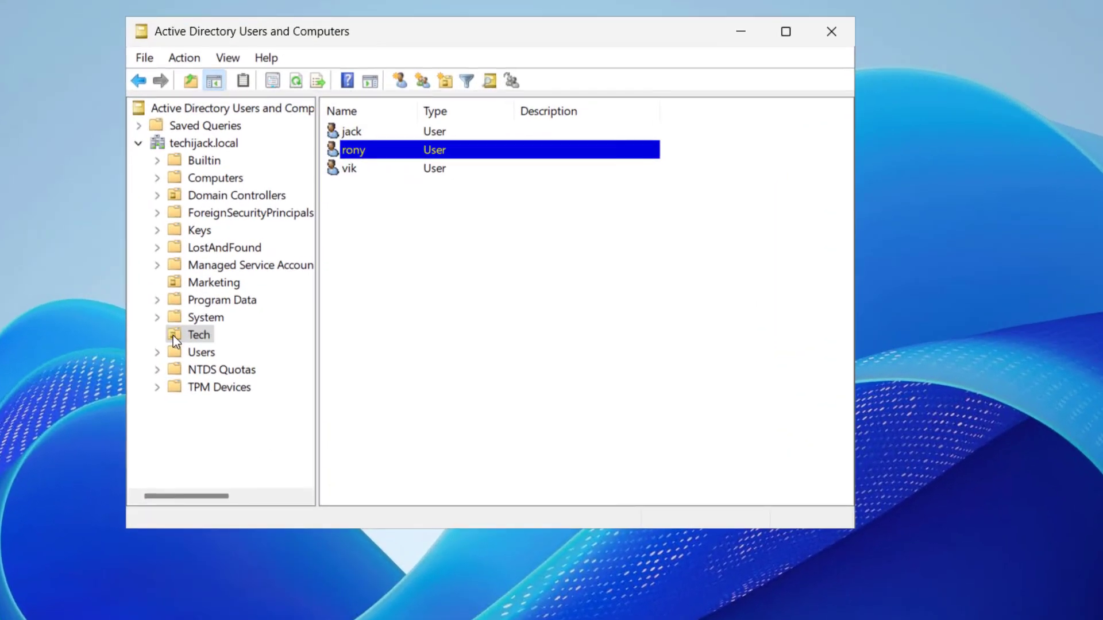
click(272, 308)
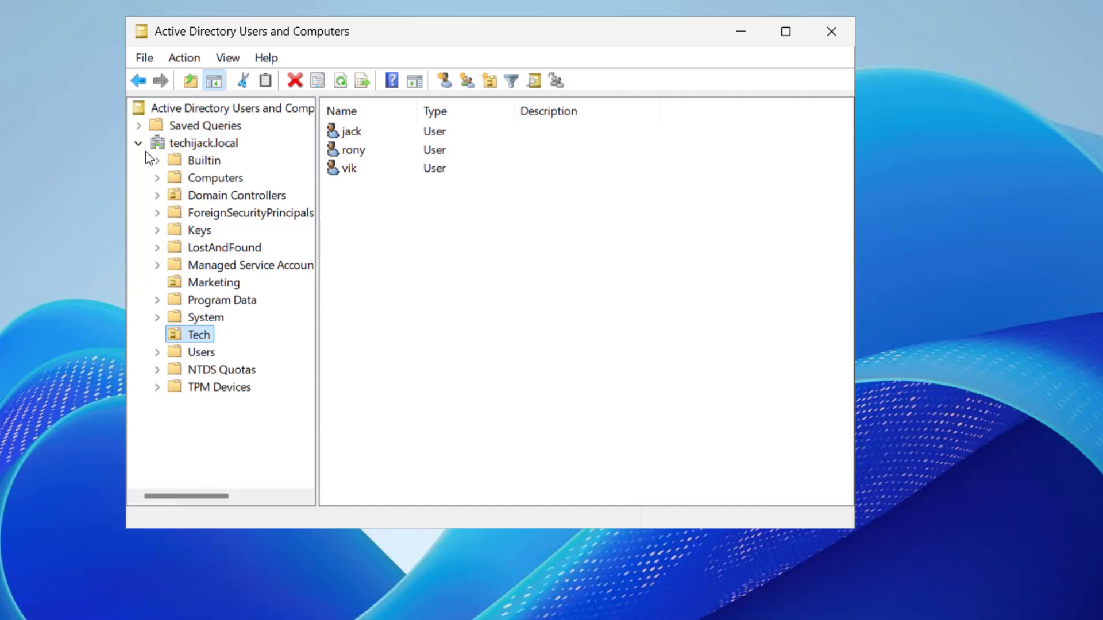
right_click(194, 339)
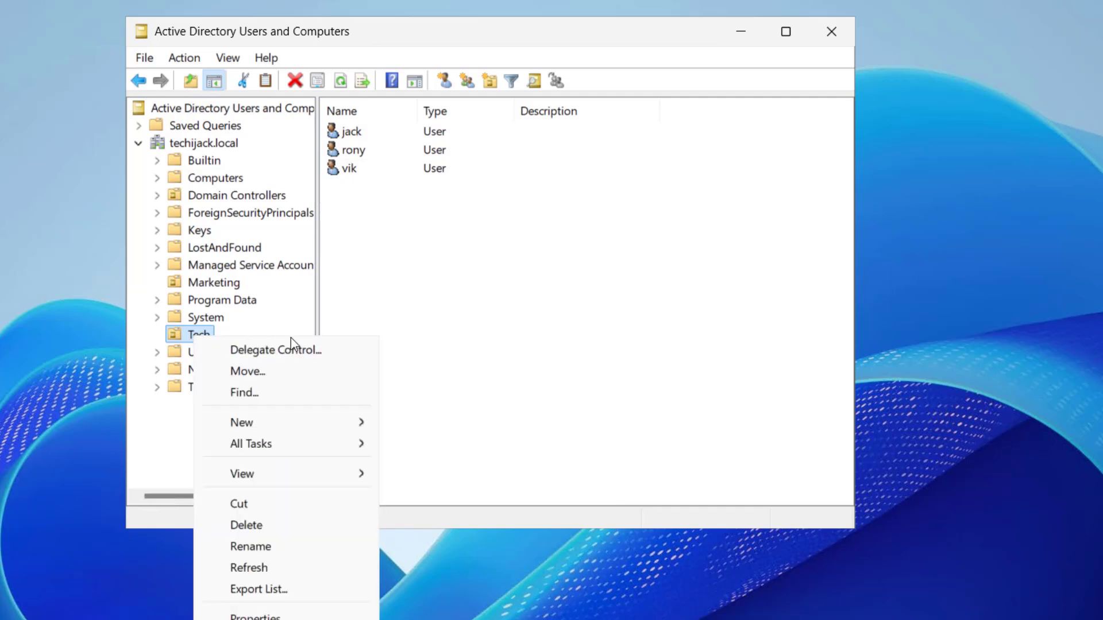
mouse_move(266, 425)
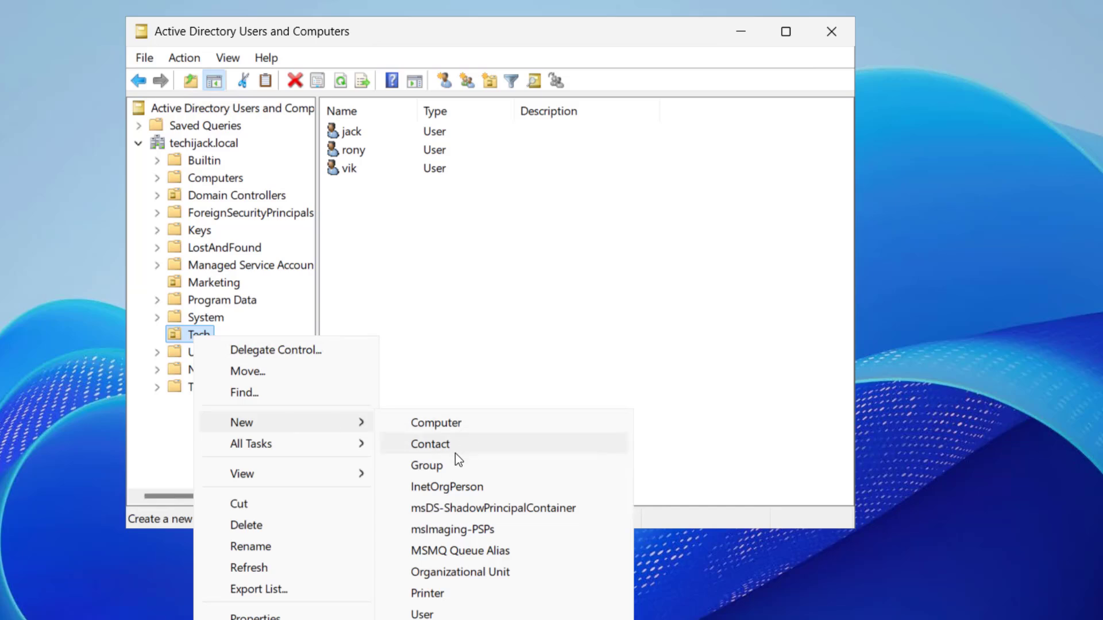
click(444, 467)
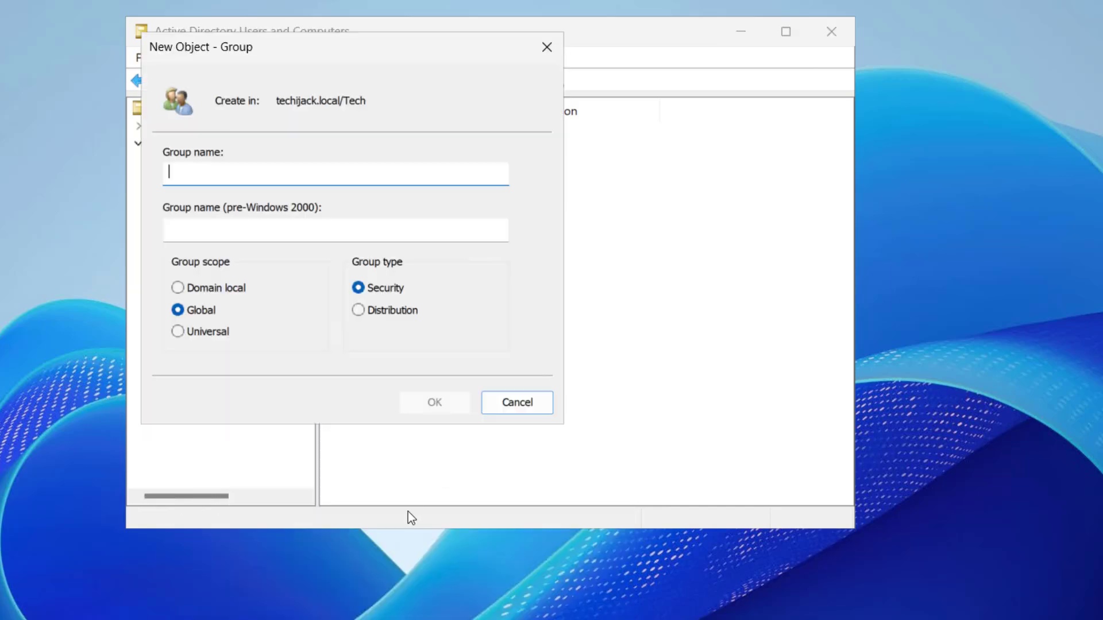
text(Roaming Profile Users:)
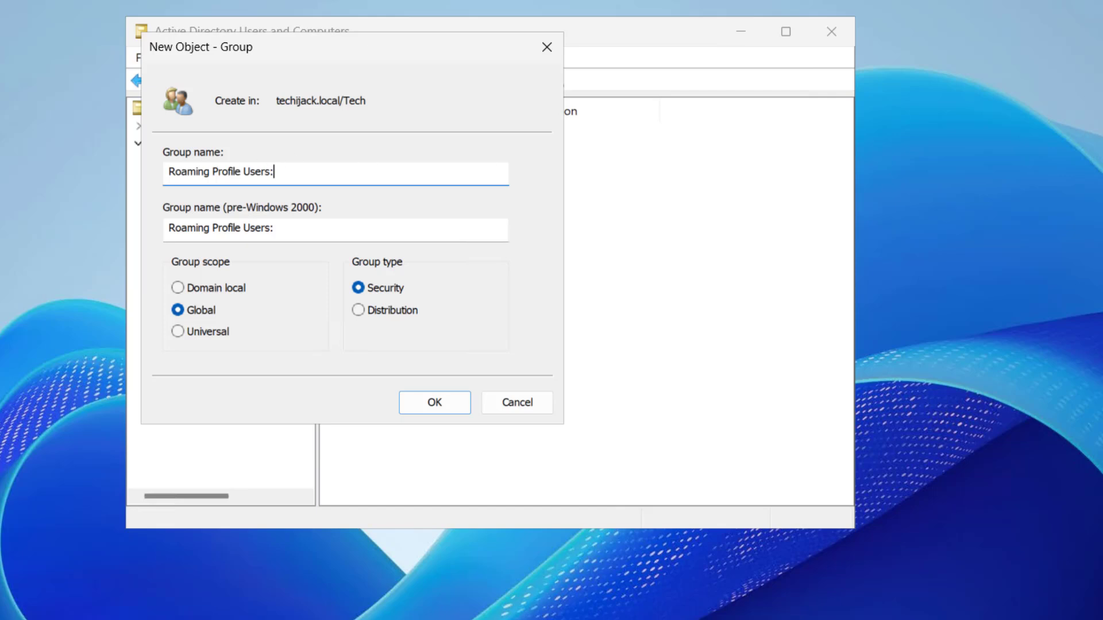
key(BackSpace)
click(447, 401)
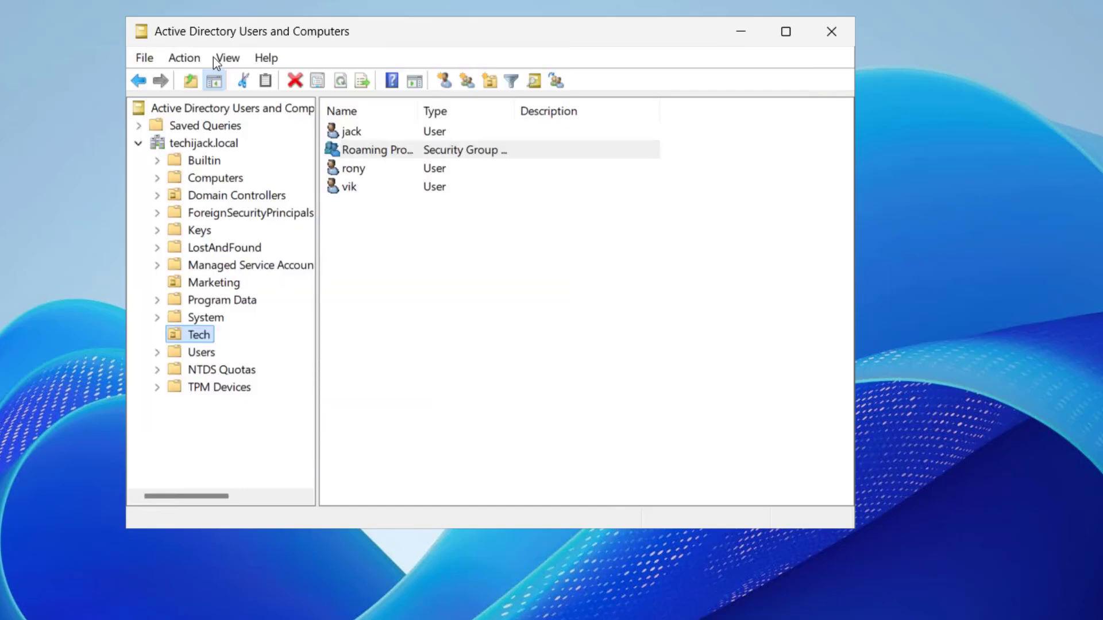
Search the domain and select the Tech users jack, rony and vik as new group members
double_click(377, 150)
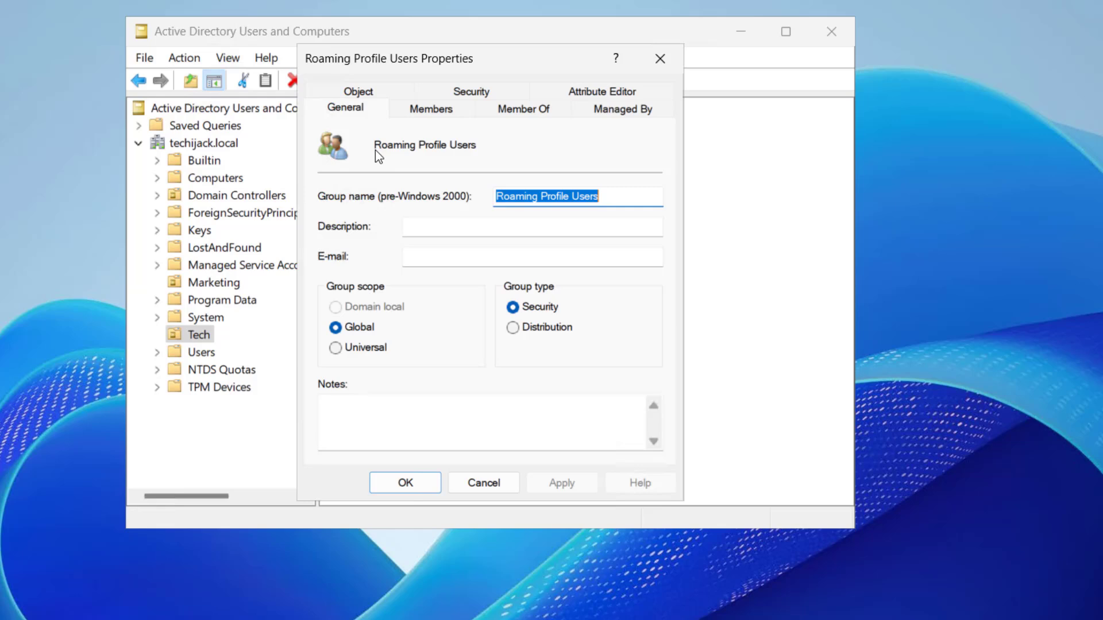
click(411, 111)
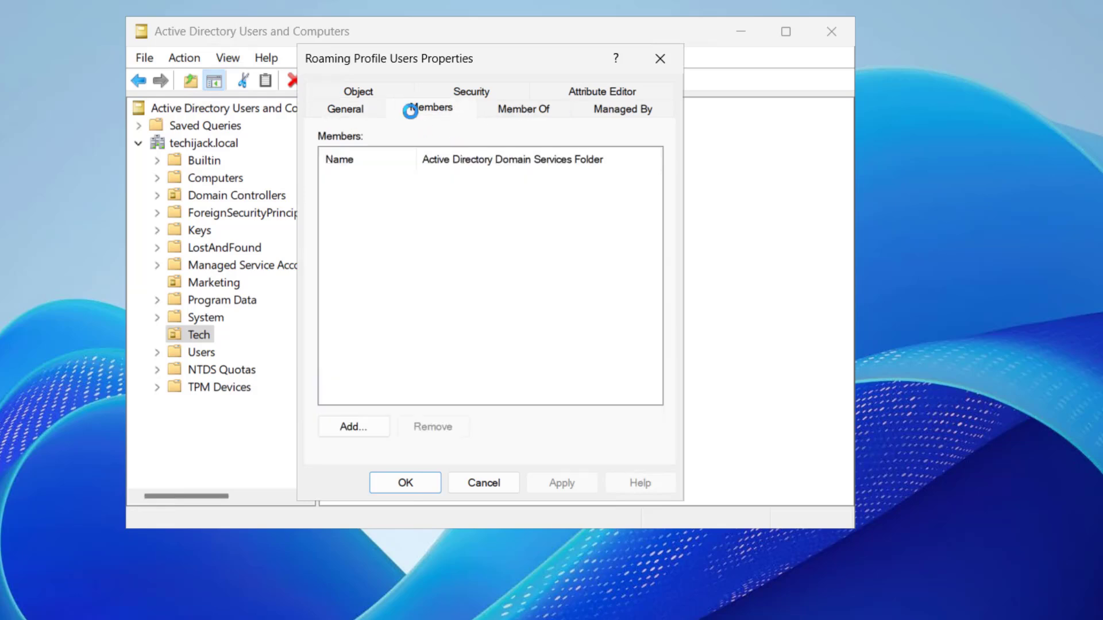
click(514, 110)
click(353, 343)
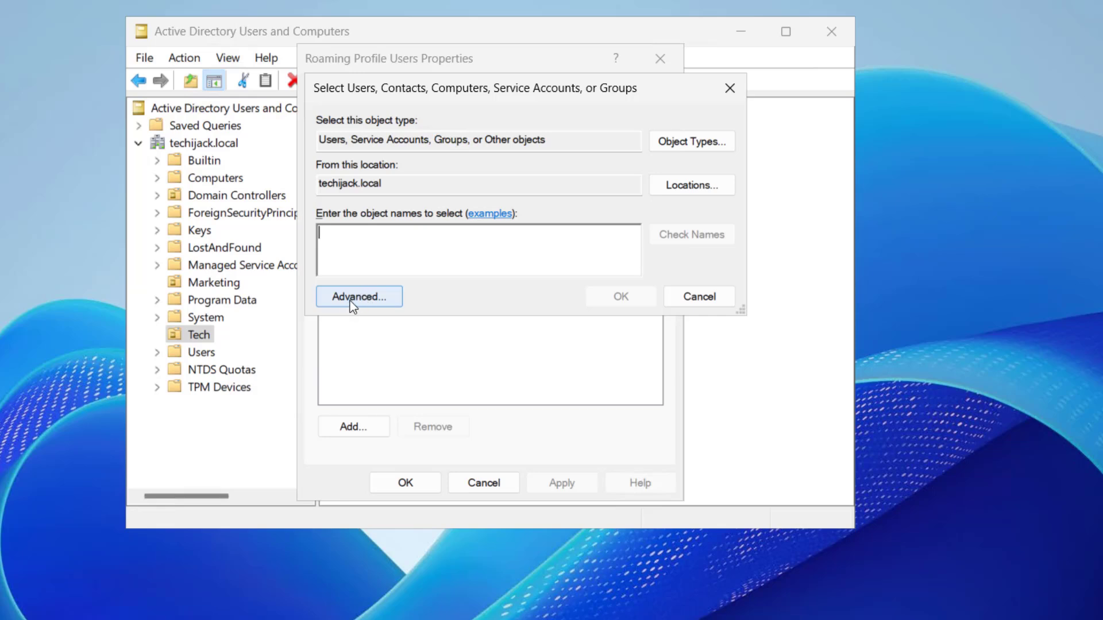
click(353, 297)
click(762, 301)
click(379, 520)
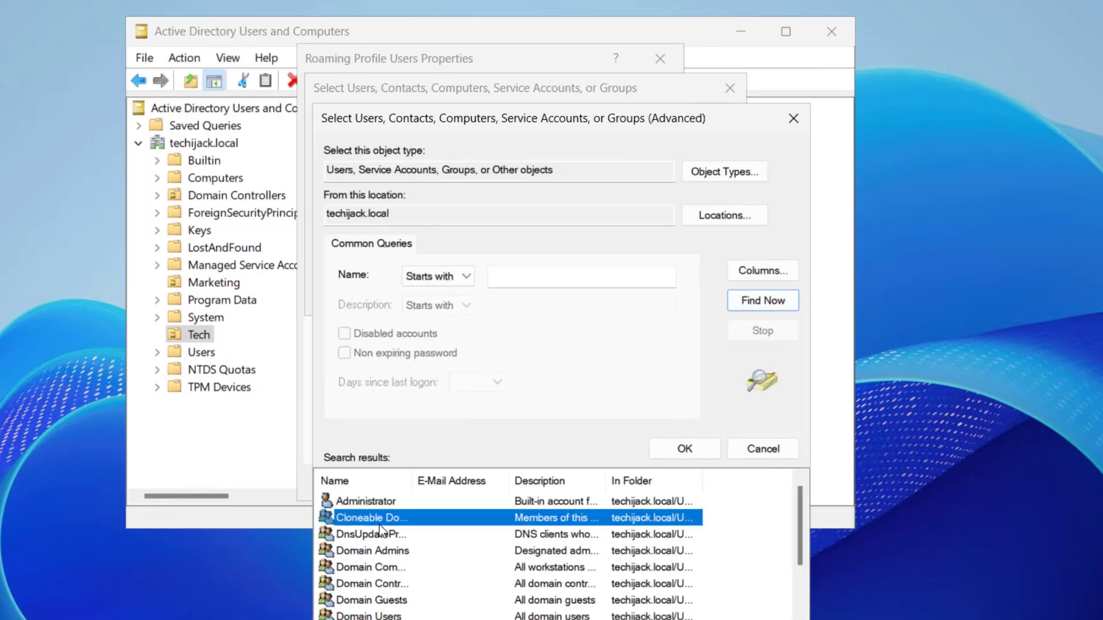
scroll(379, 526, down, 4)
click(381, 533)
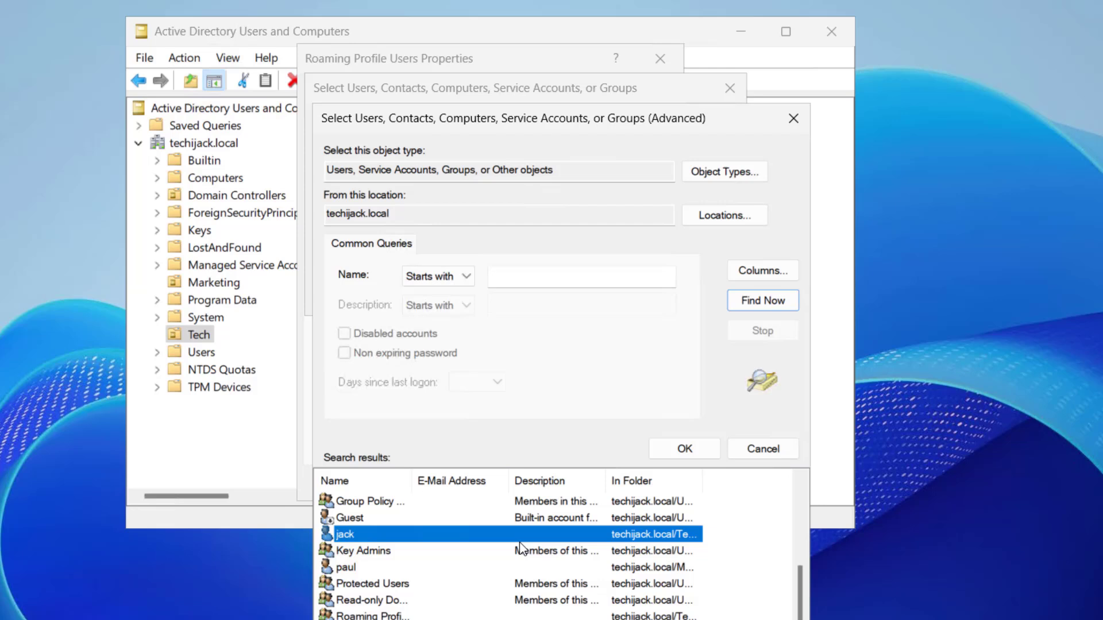
Add the three users to Roaming Profile Users, apply and close the group properties
click(683, 450)
click(623, 300)
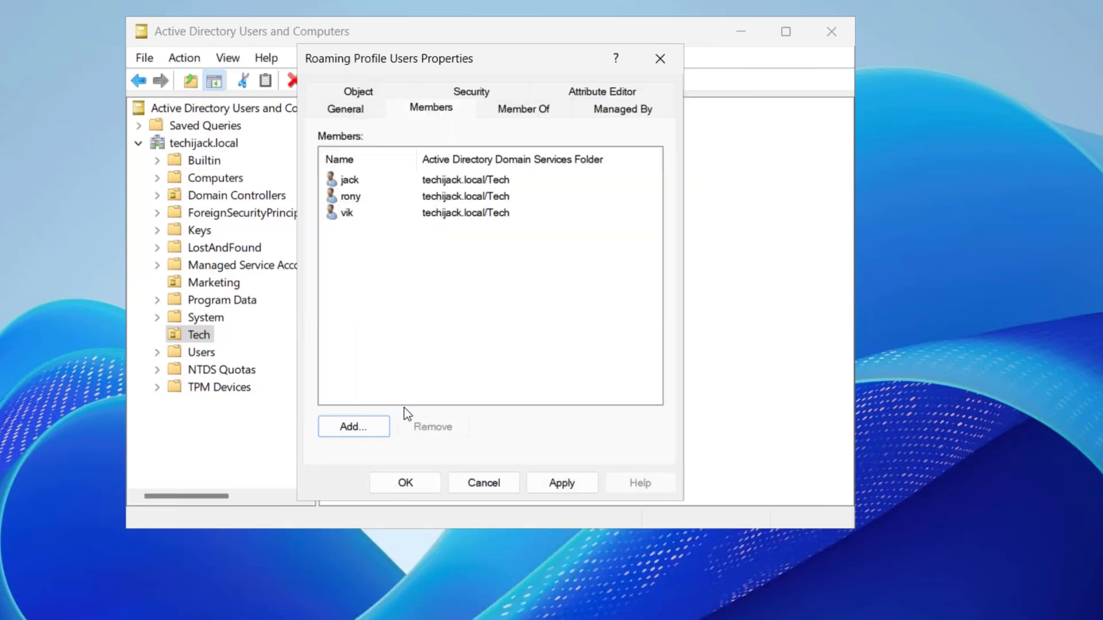
click(563, 485)
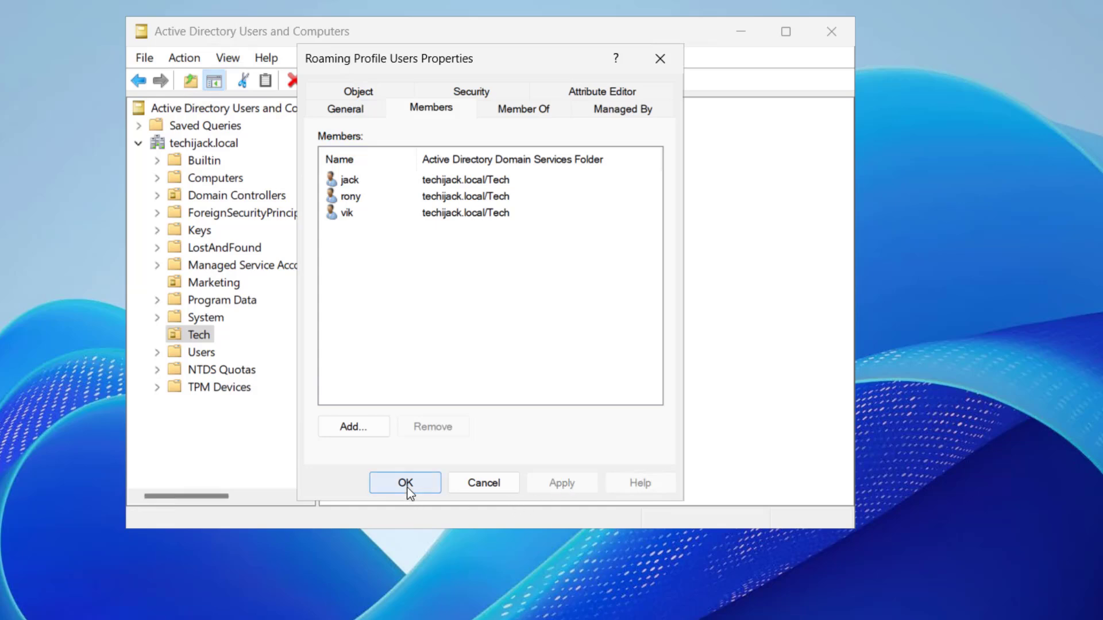
click(409, 490)
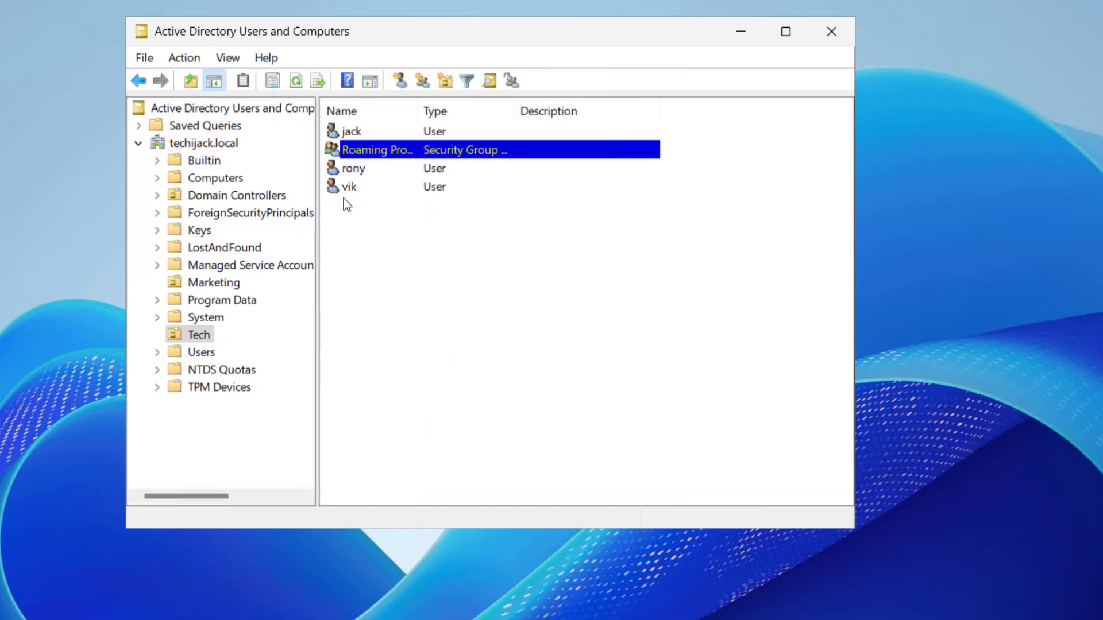
double_click(418, 101)
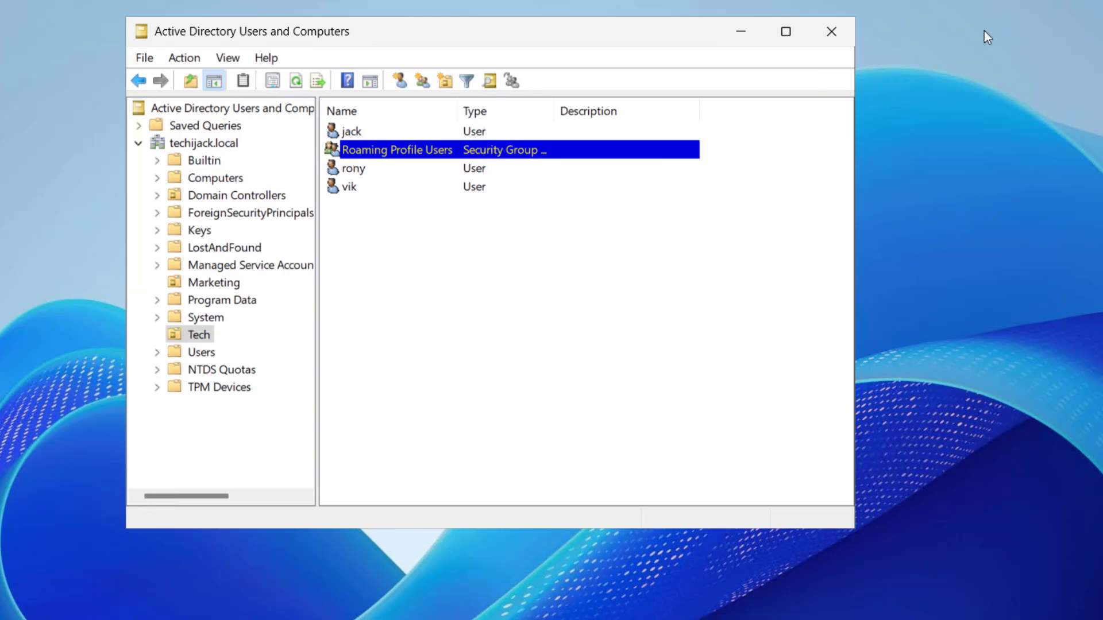
From Server Manager's Shares list, start an SMB Share - Quick share on MYDC01's C: volume
click(746, 30)
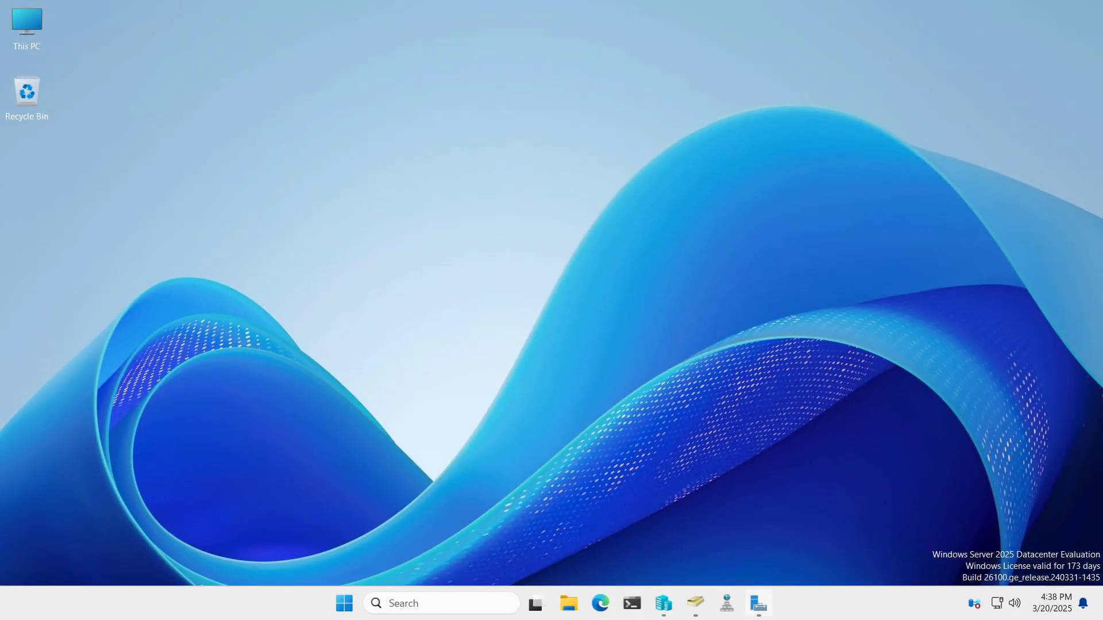
click(757, 604)
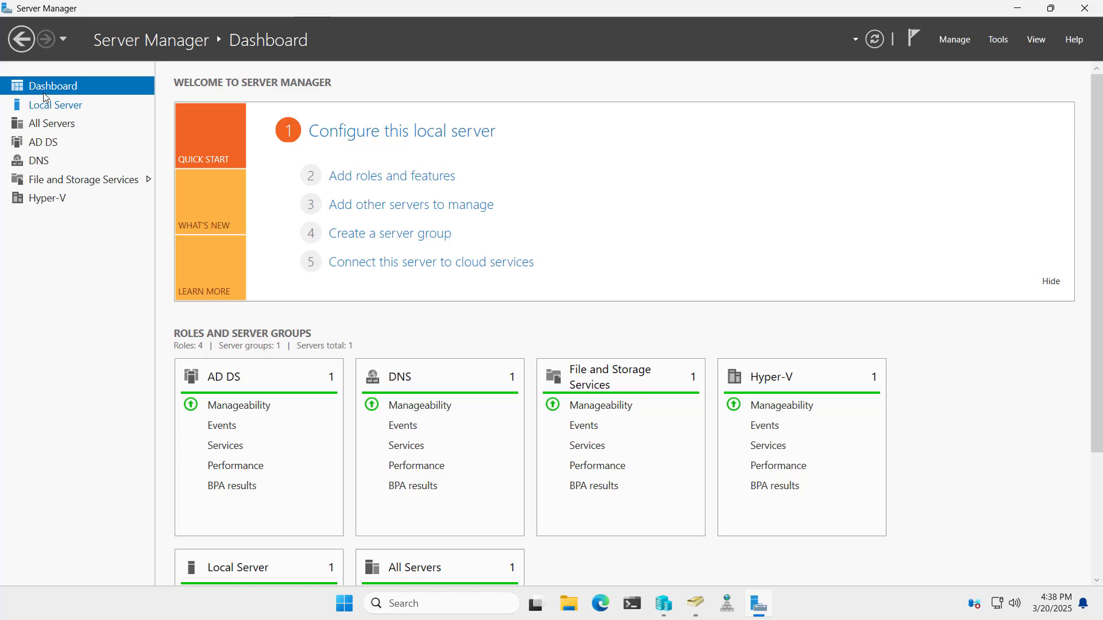
click(53, 183)
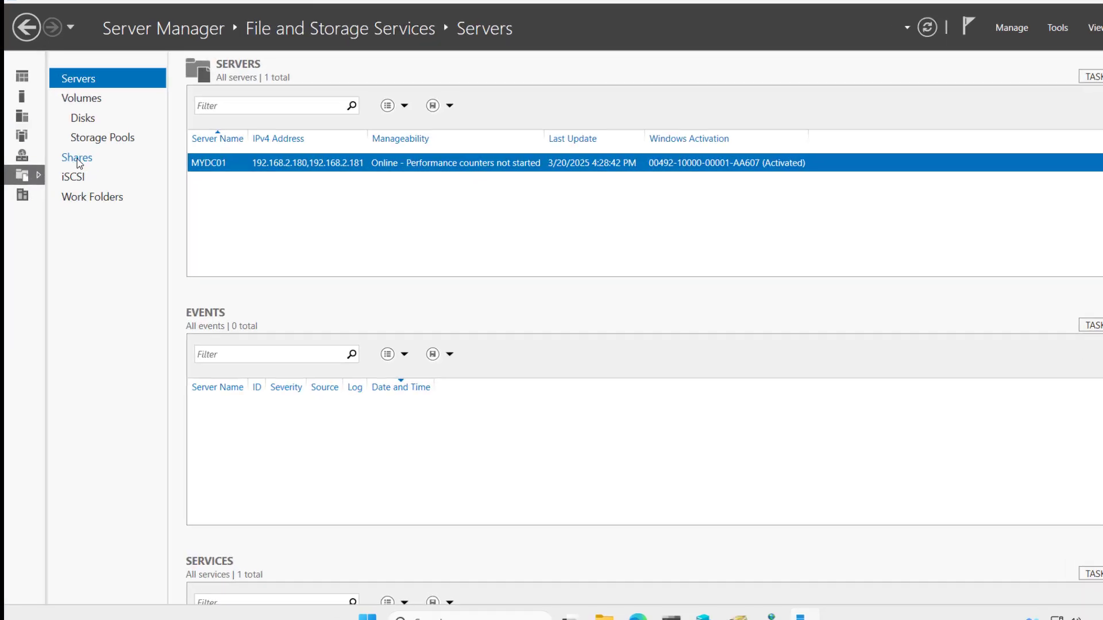
click(110, 141)
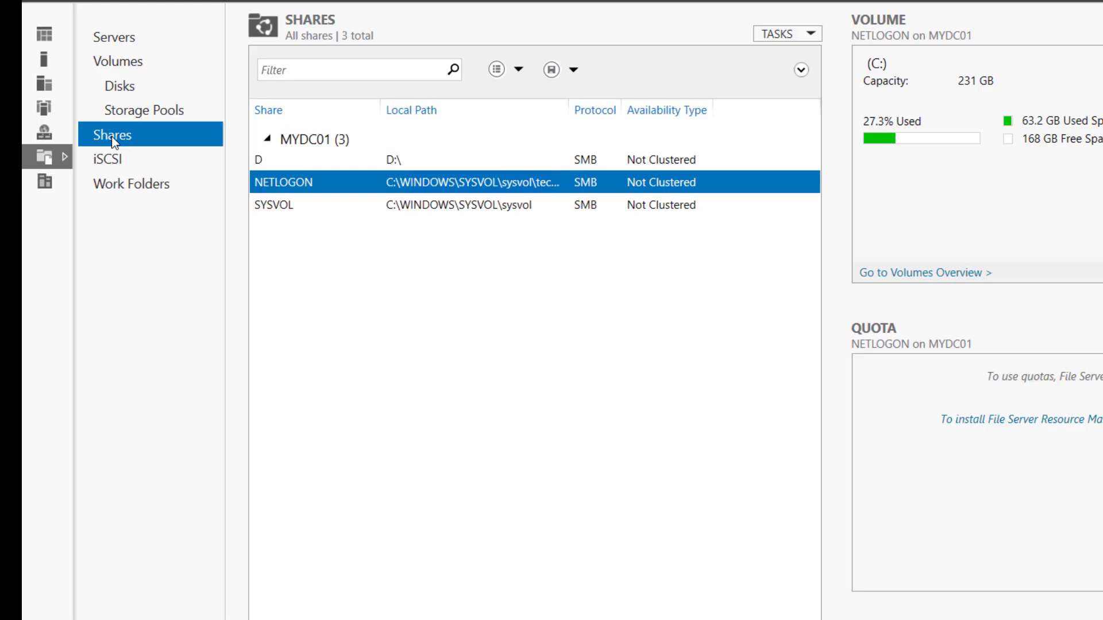
right_click(281, 243)
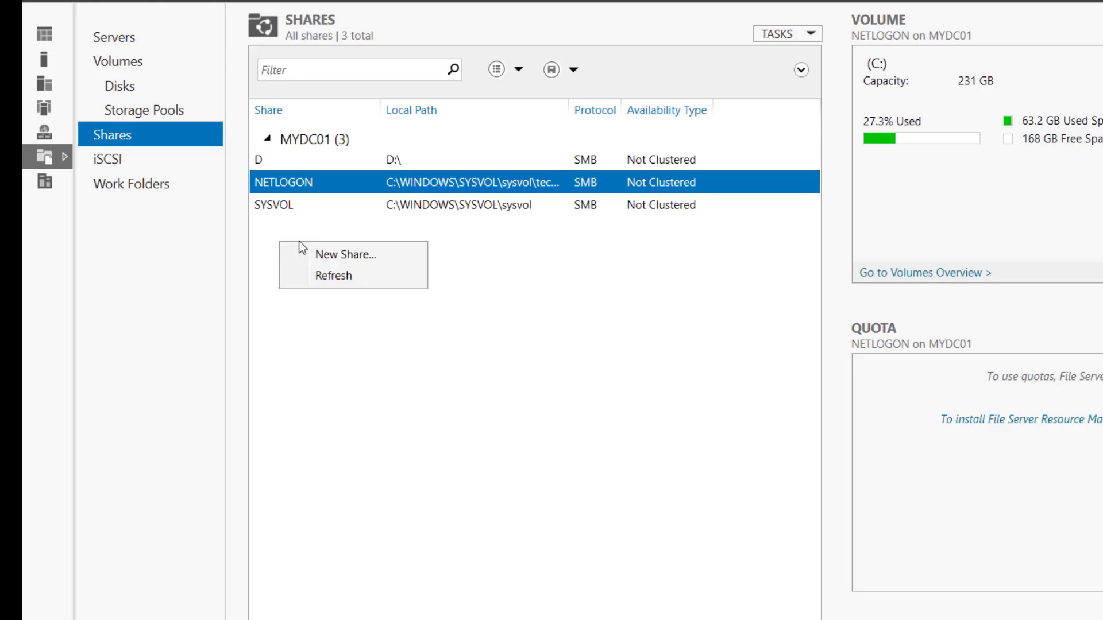
click(327, 256)
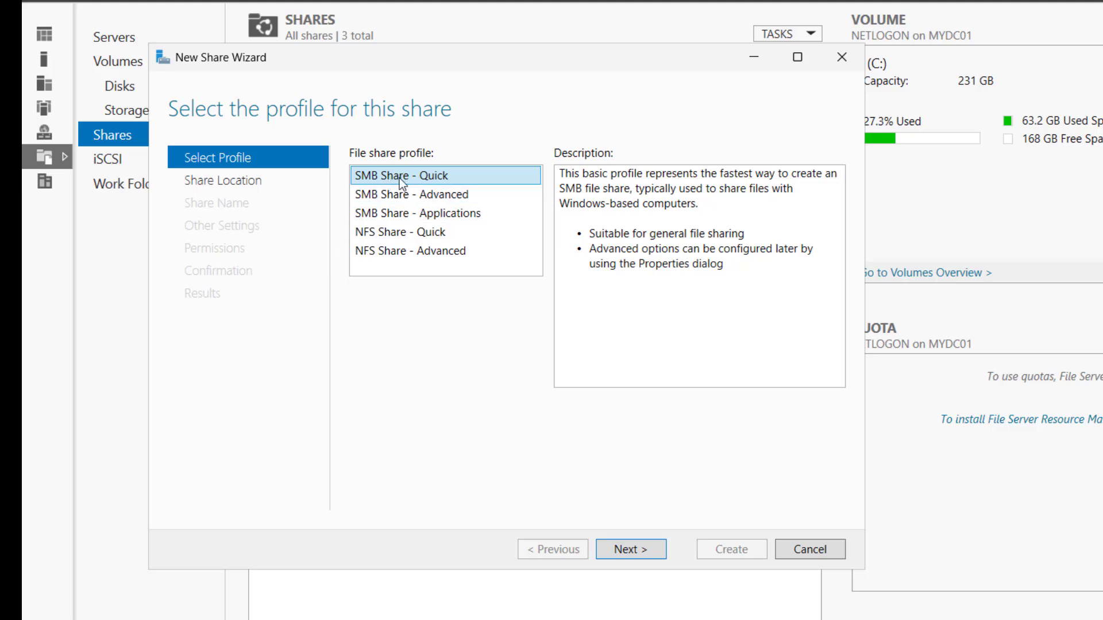
click(639, 551)
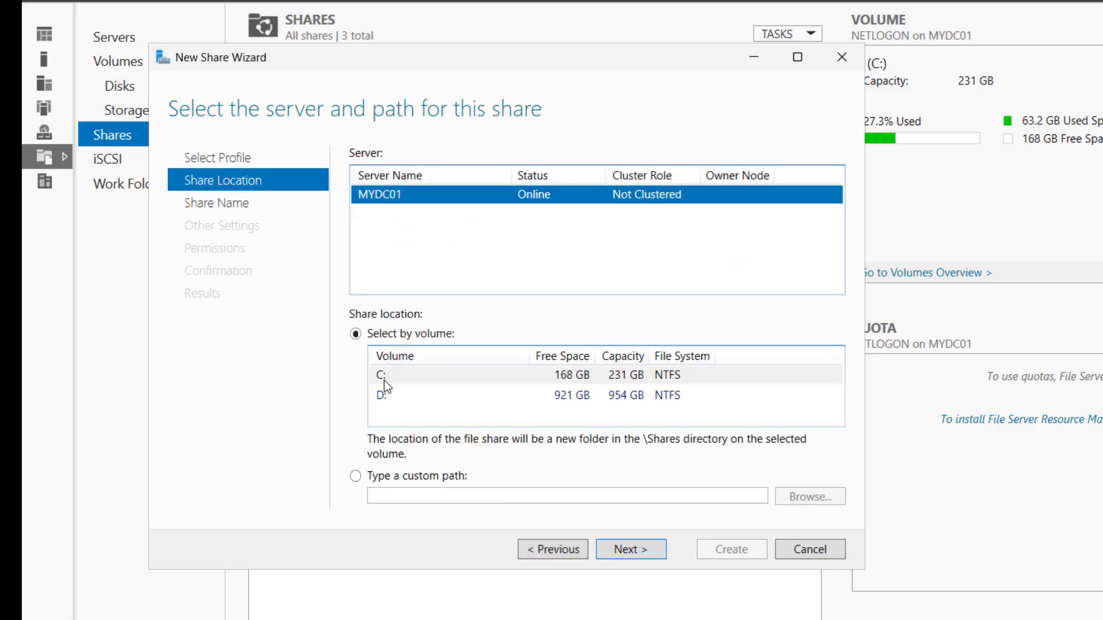
click(439, 378)
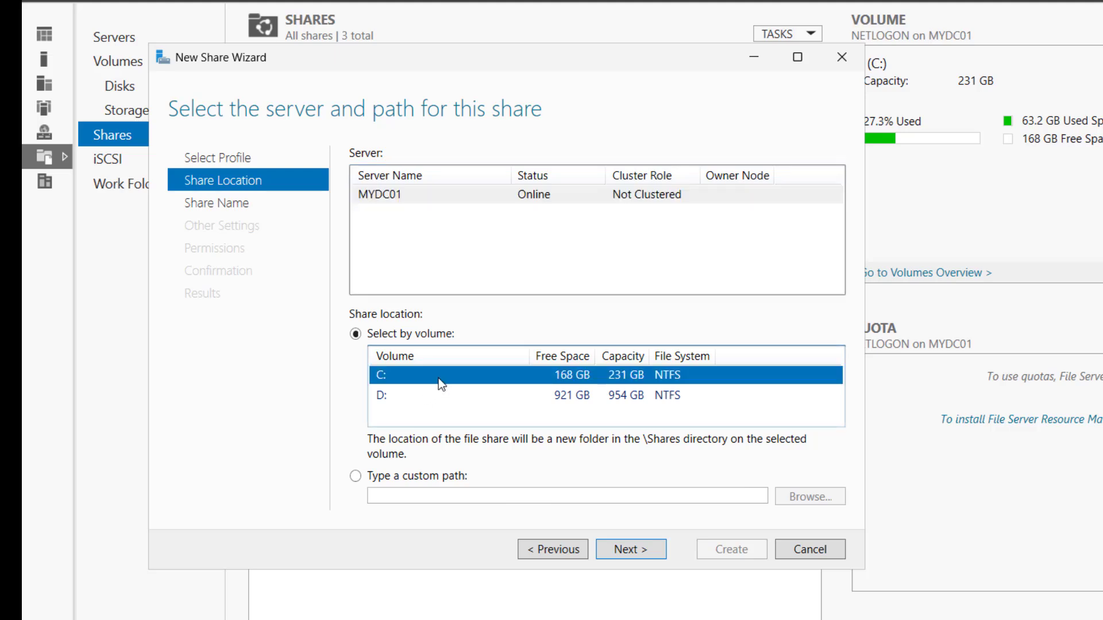
Name the share Profiles$, located at C:\Shares\Profiles$, and move on to its share settings
click(632, 550)
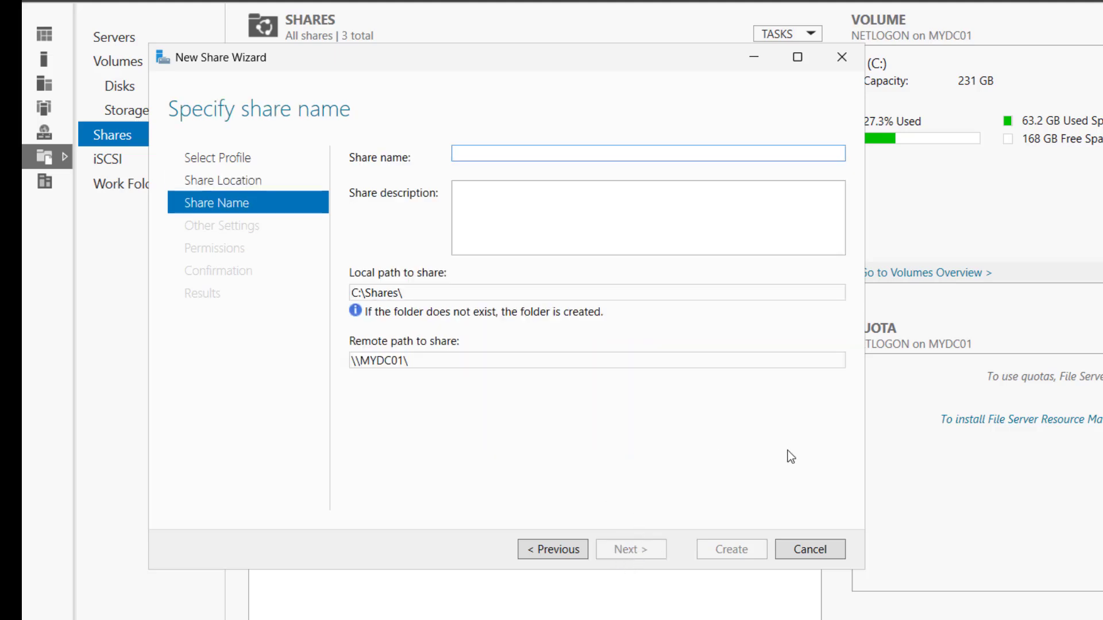
text(Profiles$)
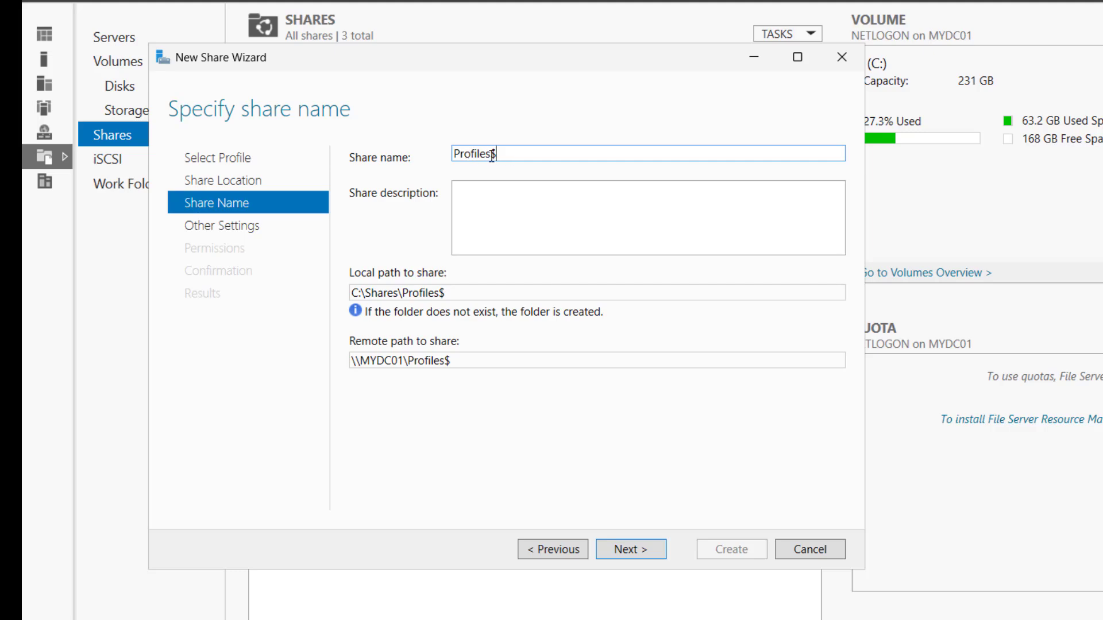
double_click(451, 293)
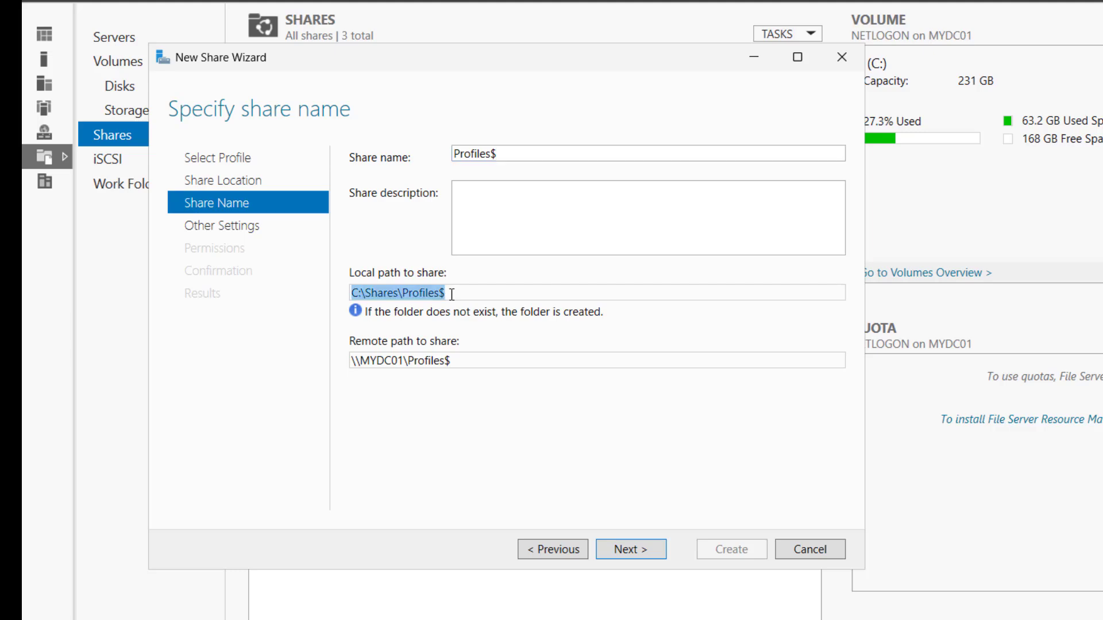
click(454, 360)
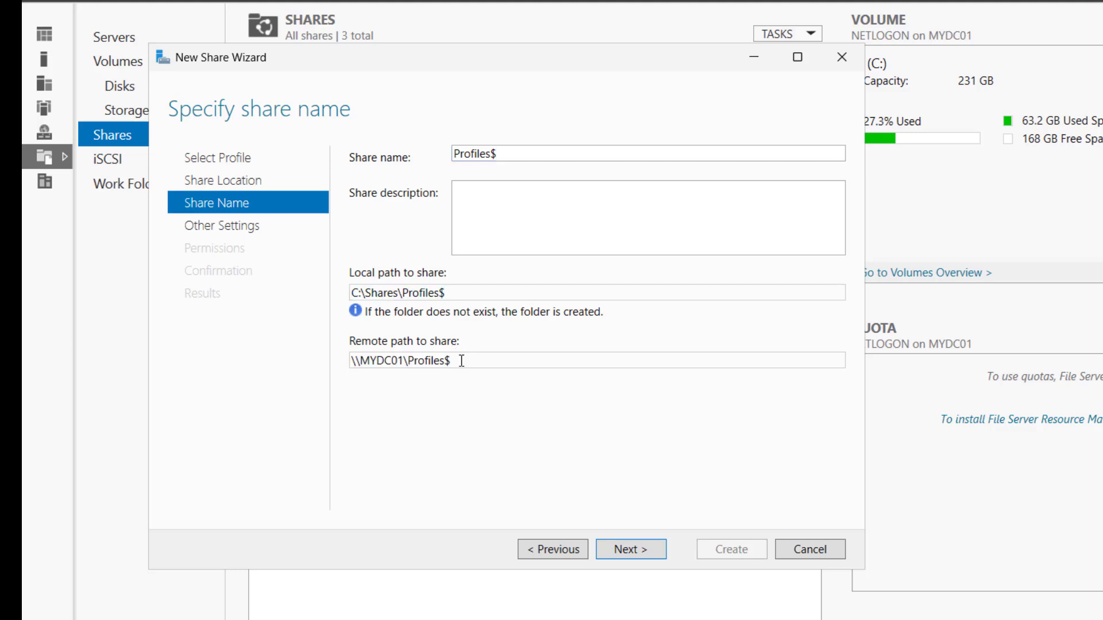
click(626, 552)
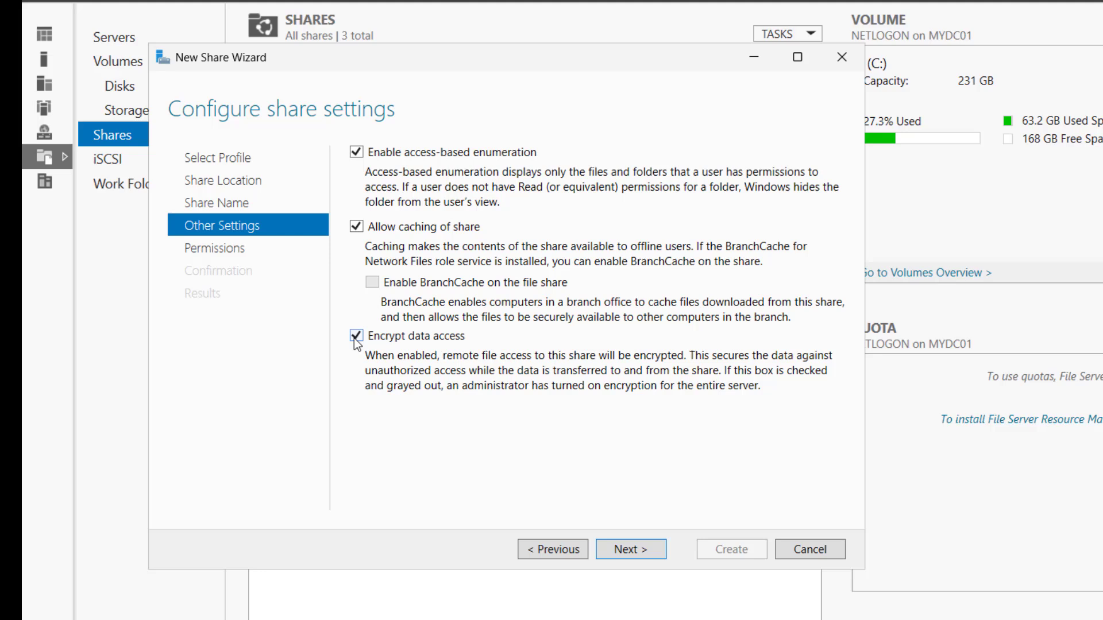
Disable inheritance on Profiles$, converting inherited permissions to explicit ones, then begin a new permission entry
click(628, 551)
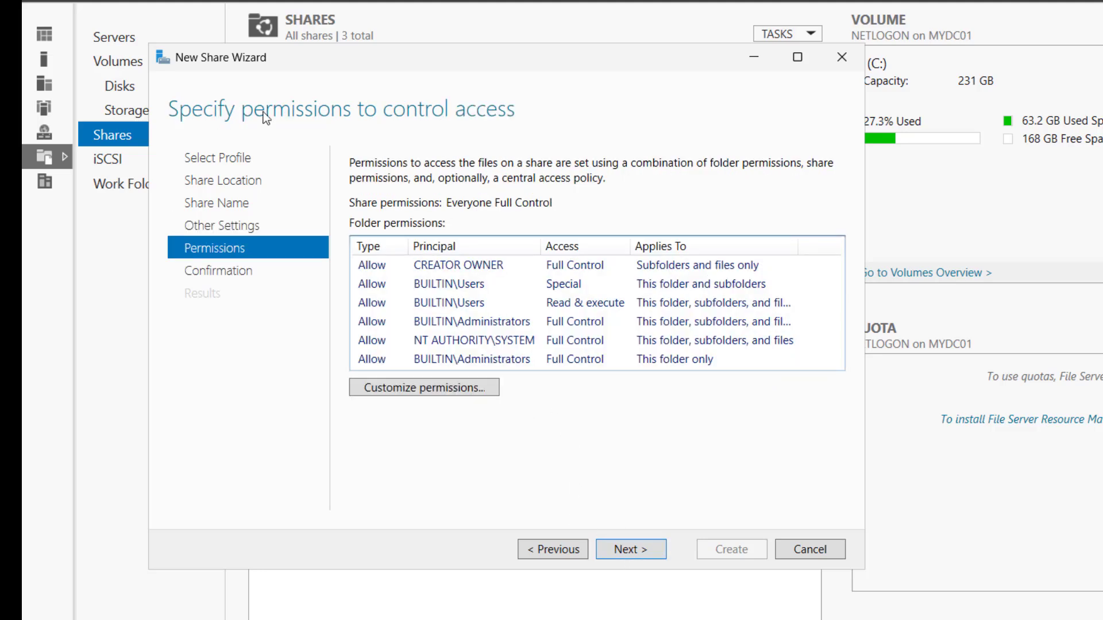
click(406, 389)
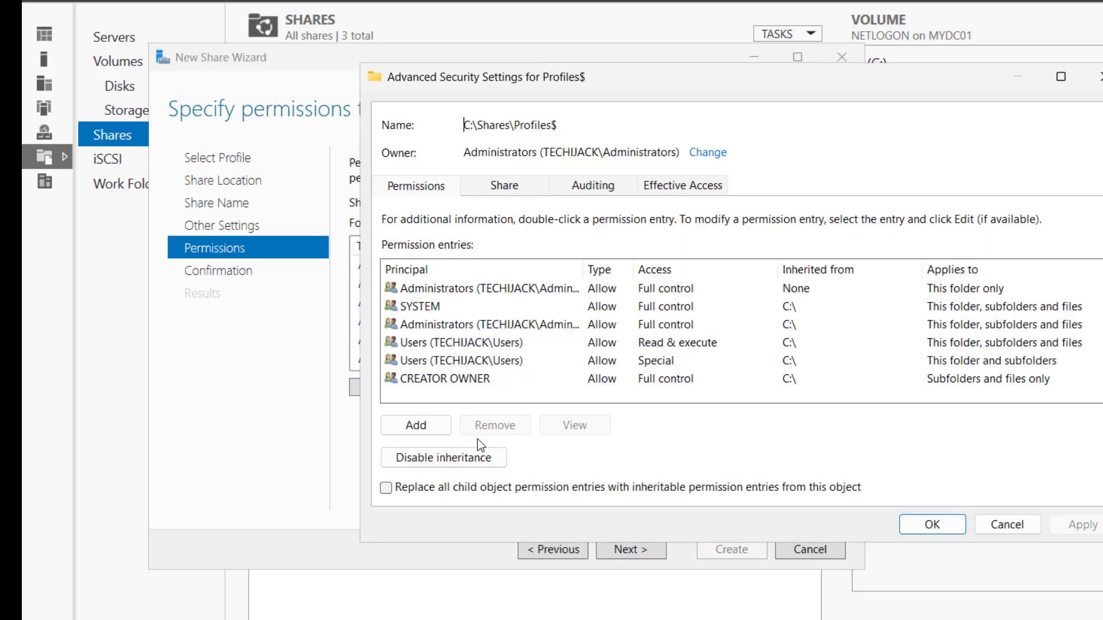
click(440, 462)
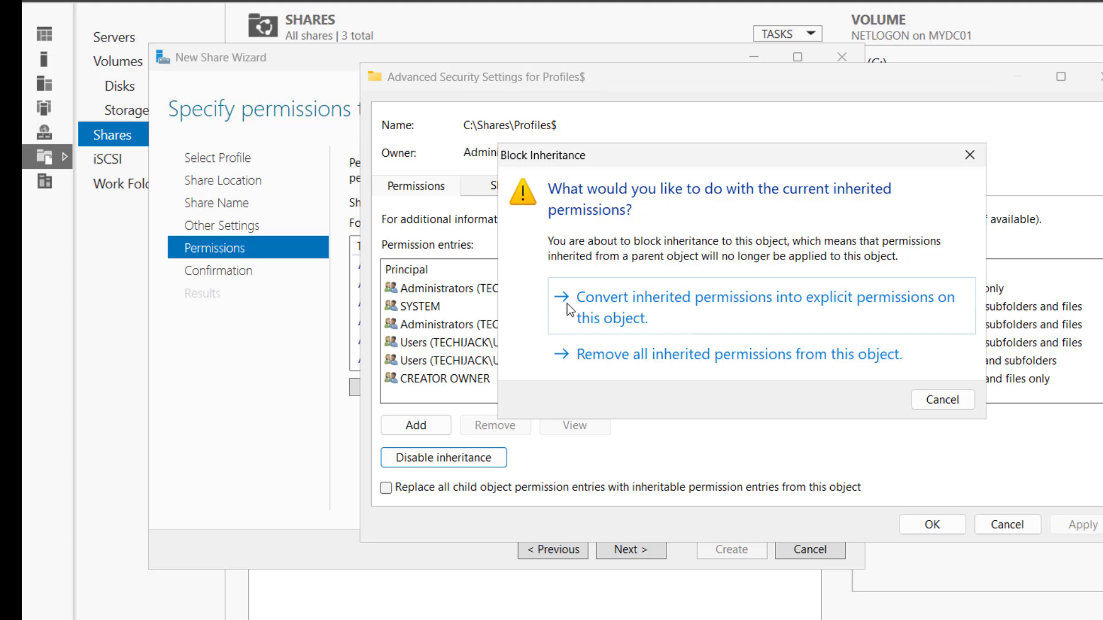
click(610, 311)
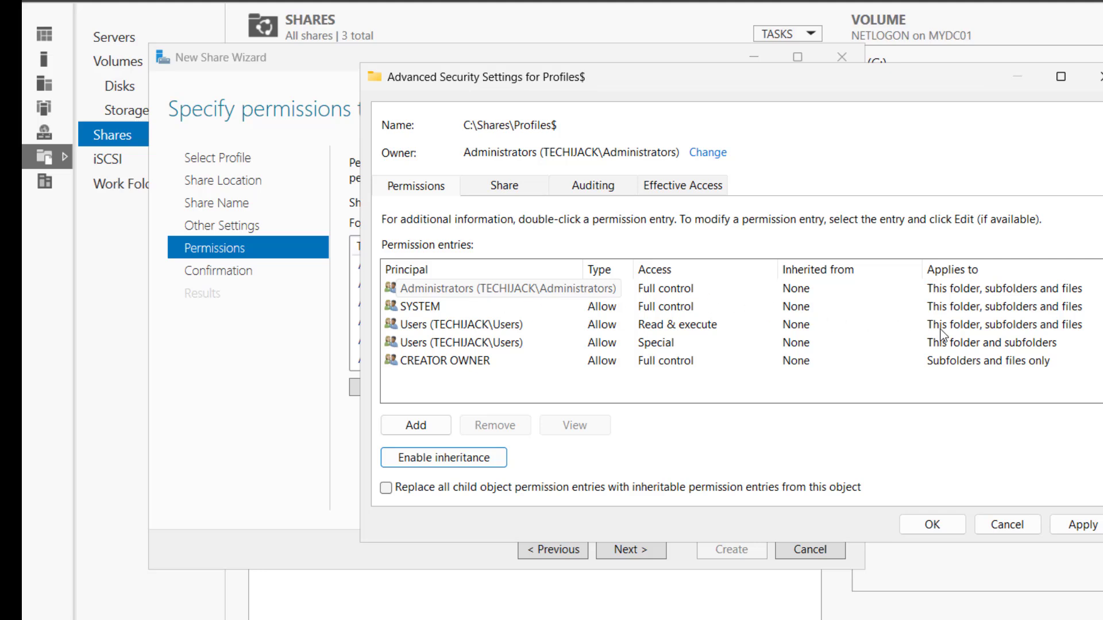
click(1083, 524)
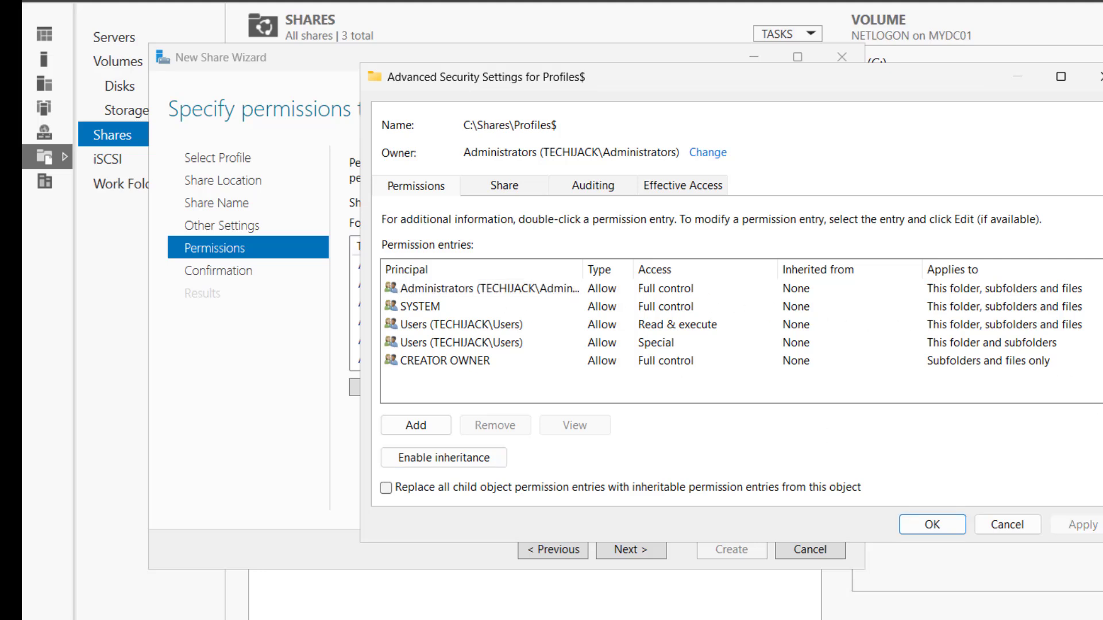
click(412, 426)
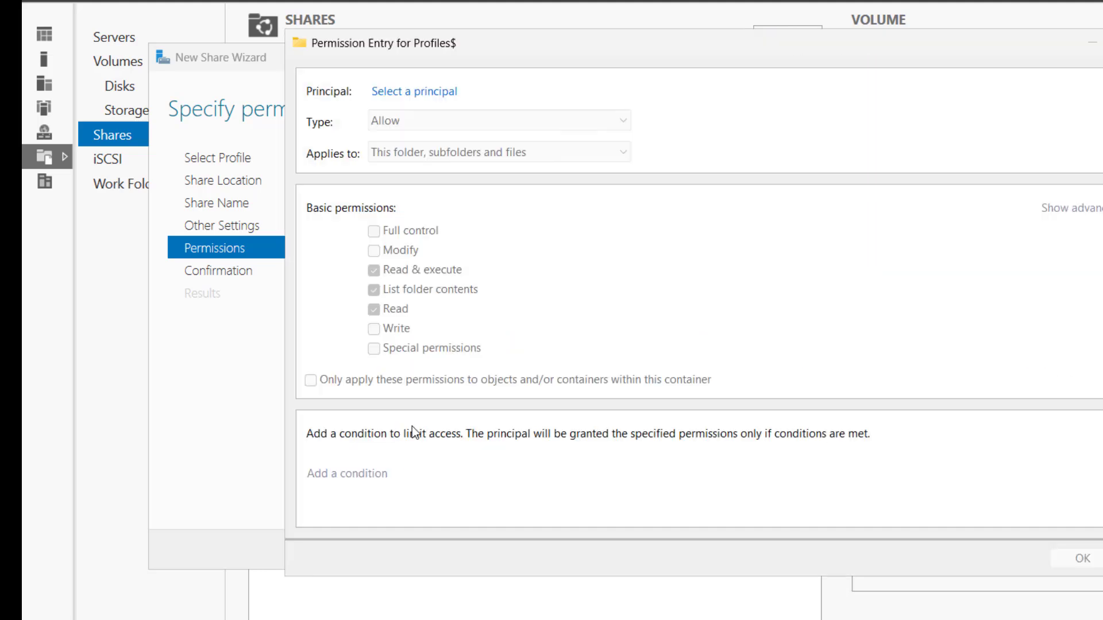
Choose the Roaming Profile Users group as the new permission entry's principal
click(415, 93)
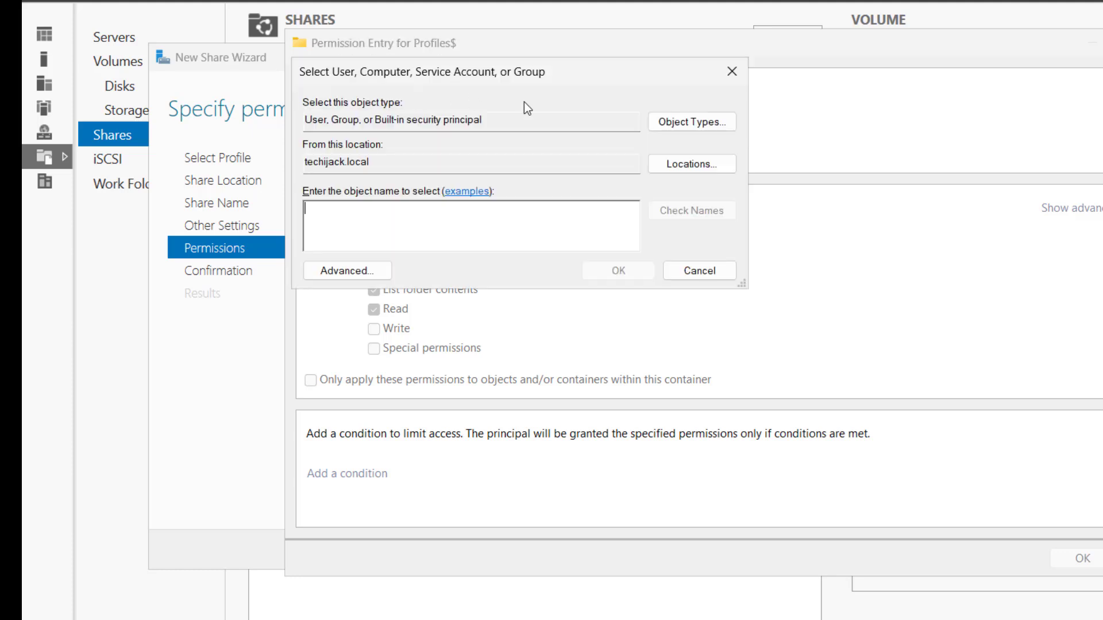
click(379, 271)
click(764, 273)
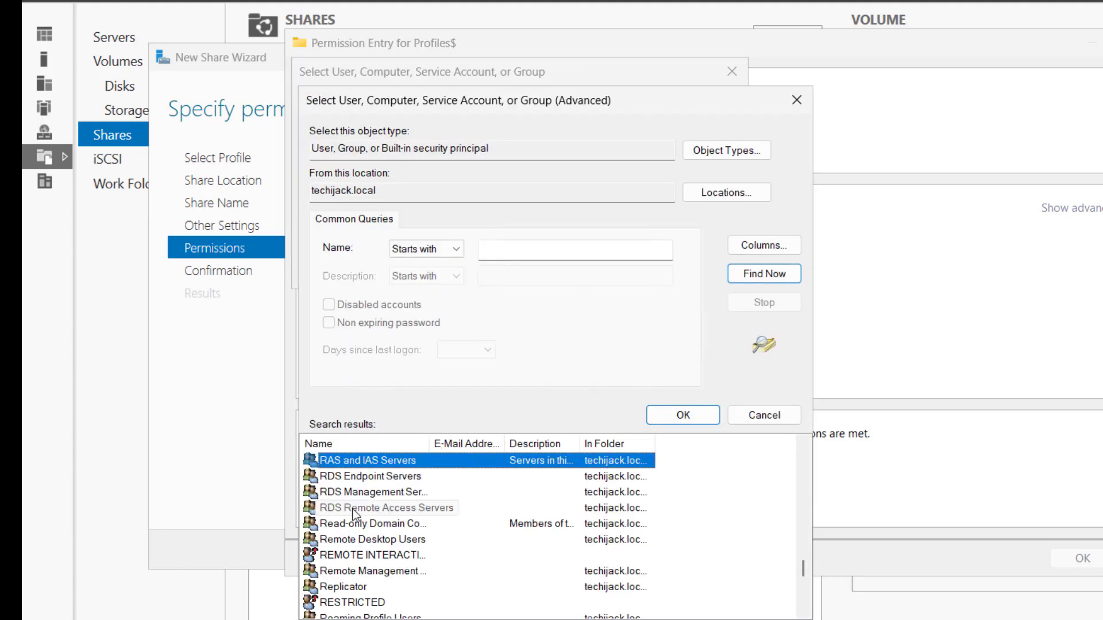
scroll(350, 528, down, 2)
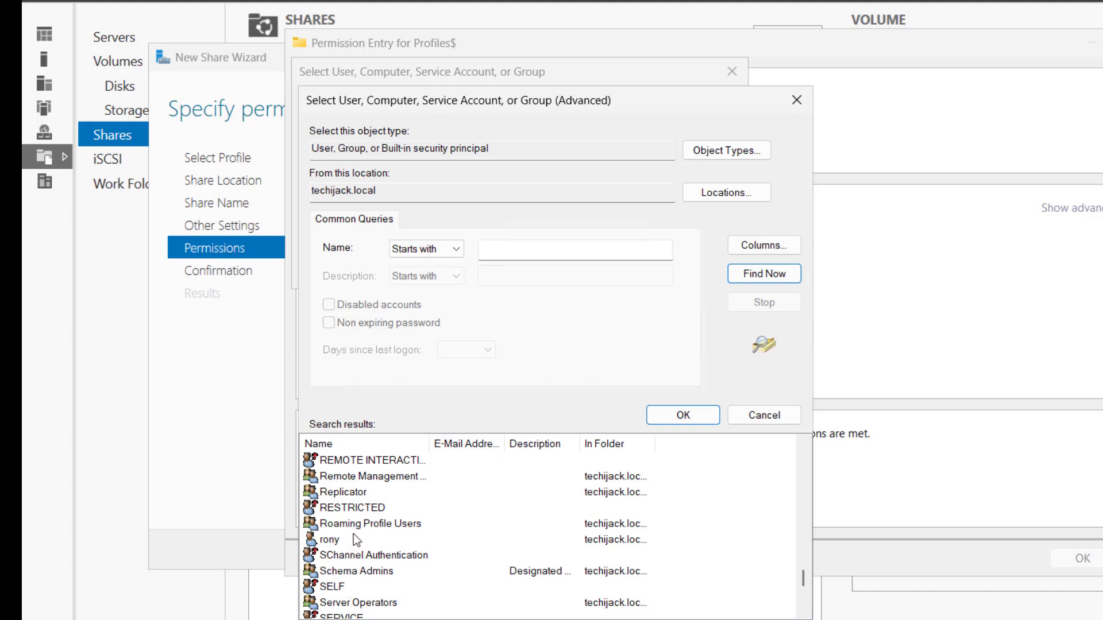
click(367, 524)
click(681, 415)
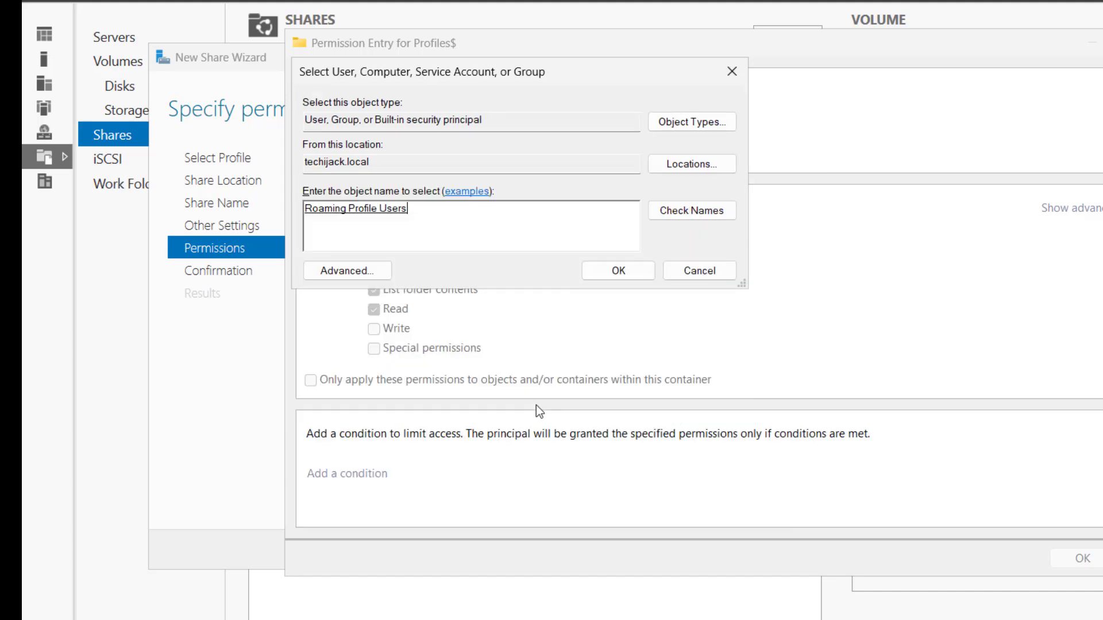
click(619, 272)
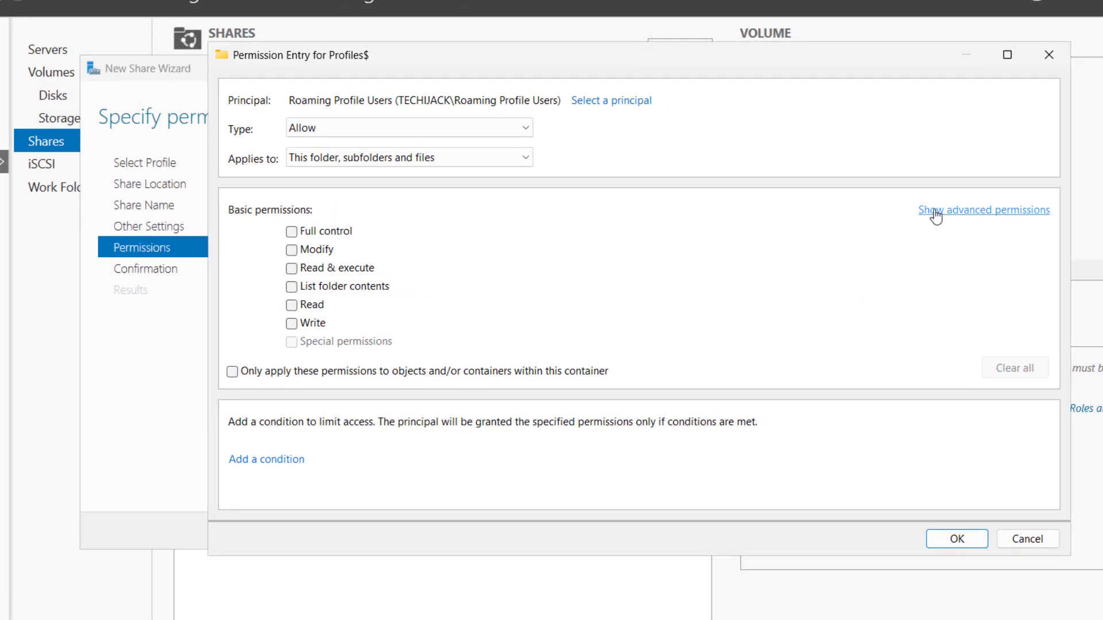
Allow Roaming Profile Users to list the folder, applying to this folder only
click(944, 212)
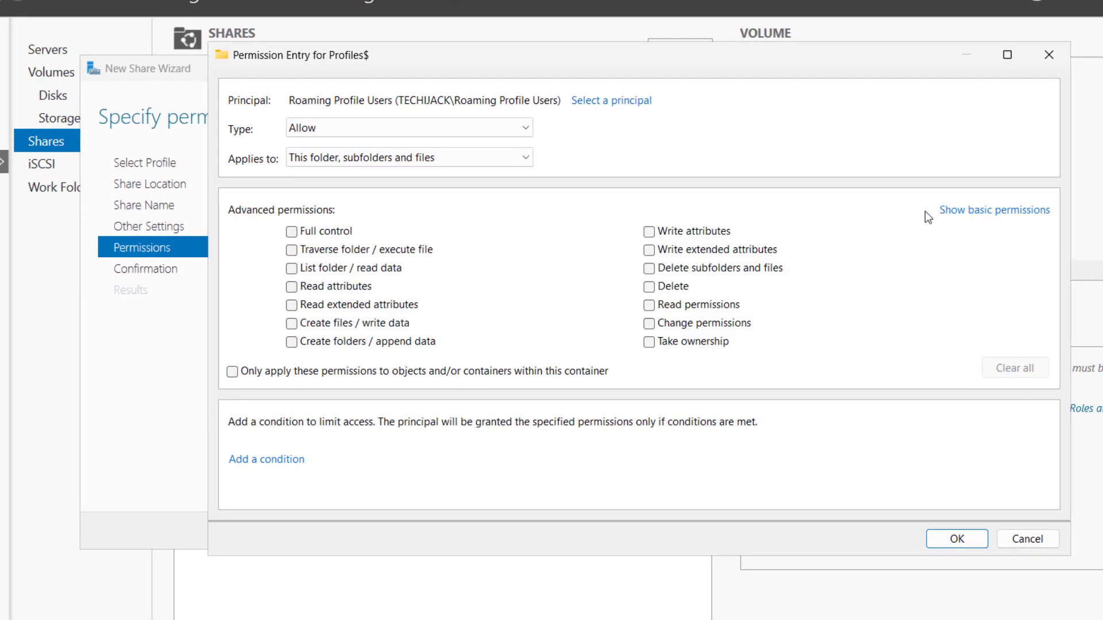
click(292, 268)
click(426, 153)
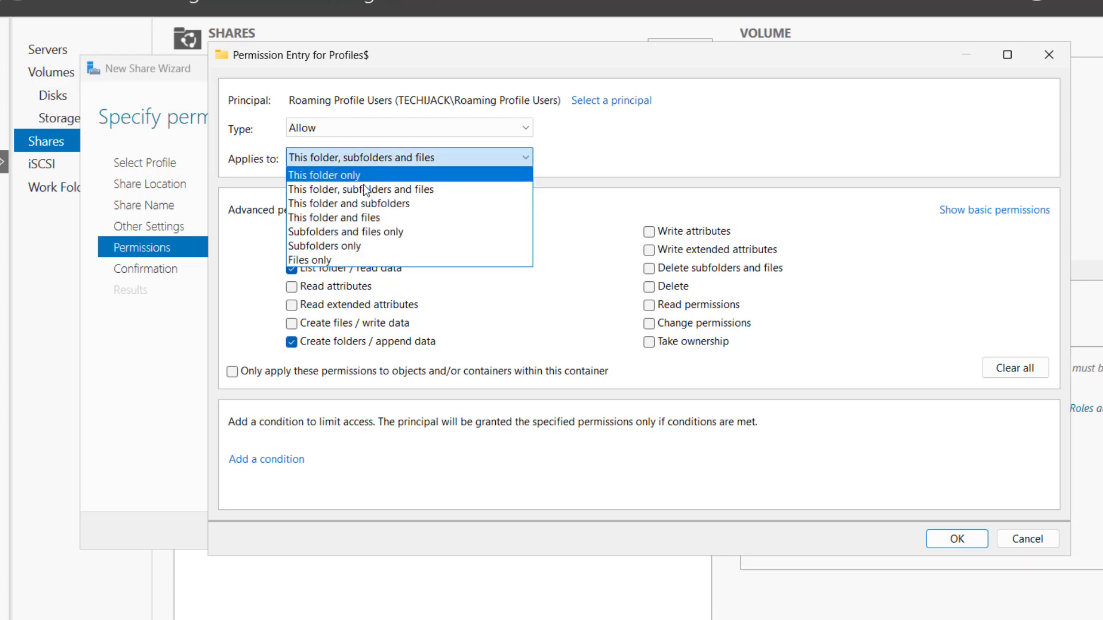
click(323, 176)
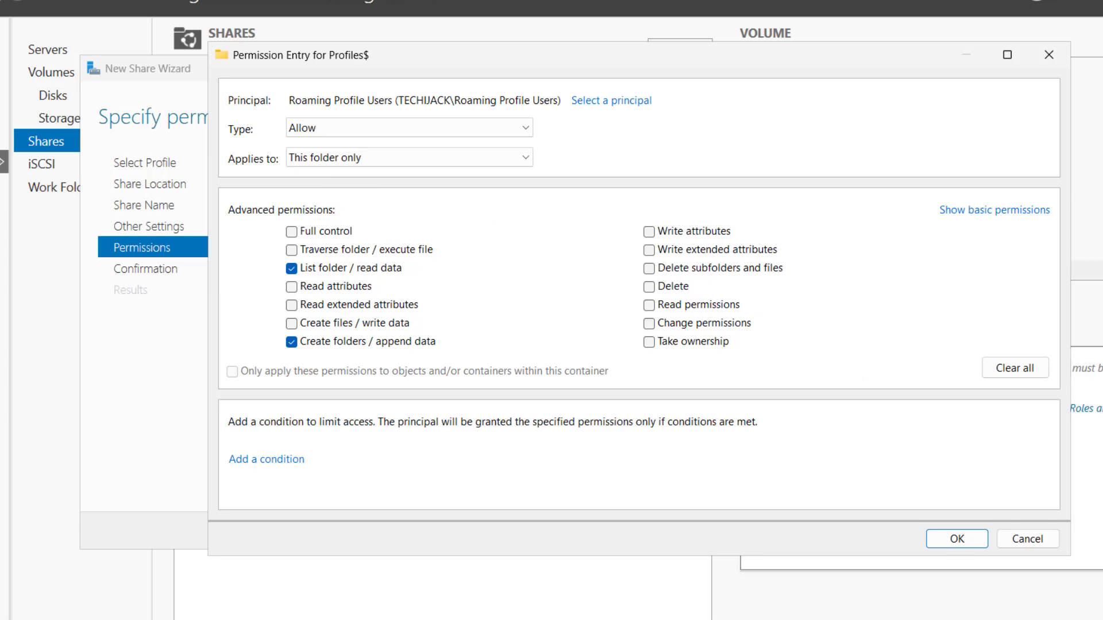
click(947, 540)
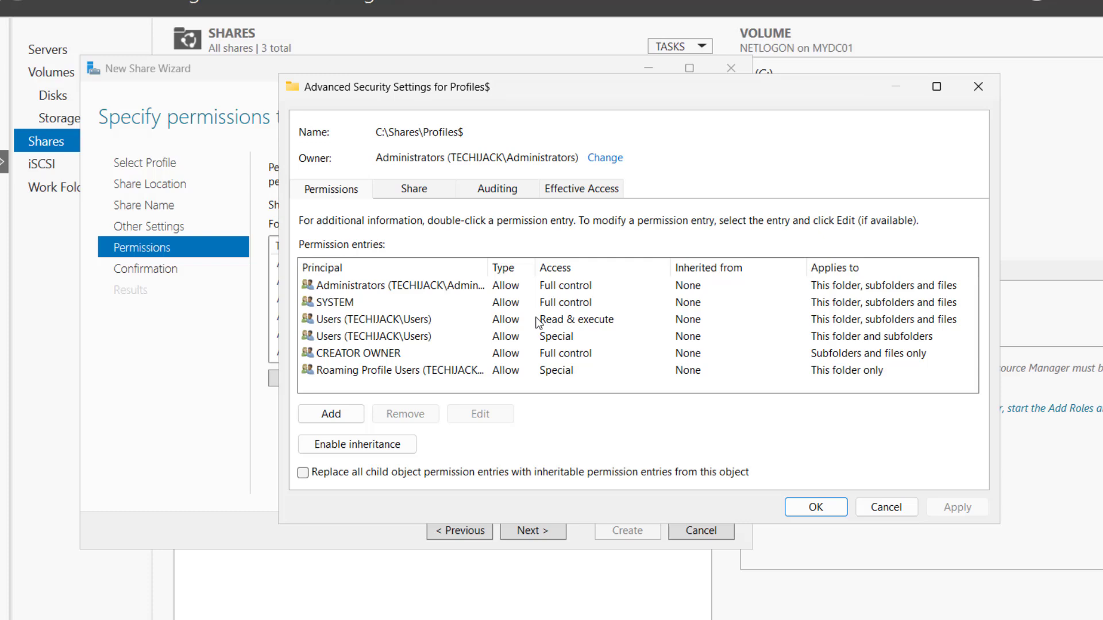
Limit the Administrators permission entry to this folder only
click(350, 286)
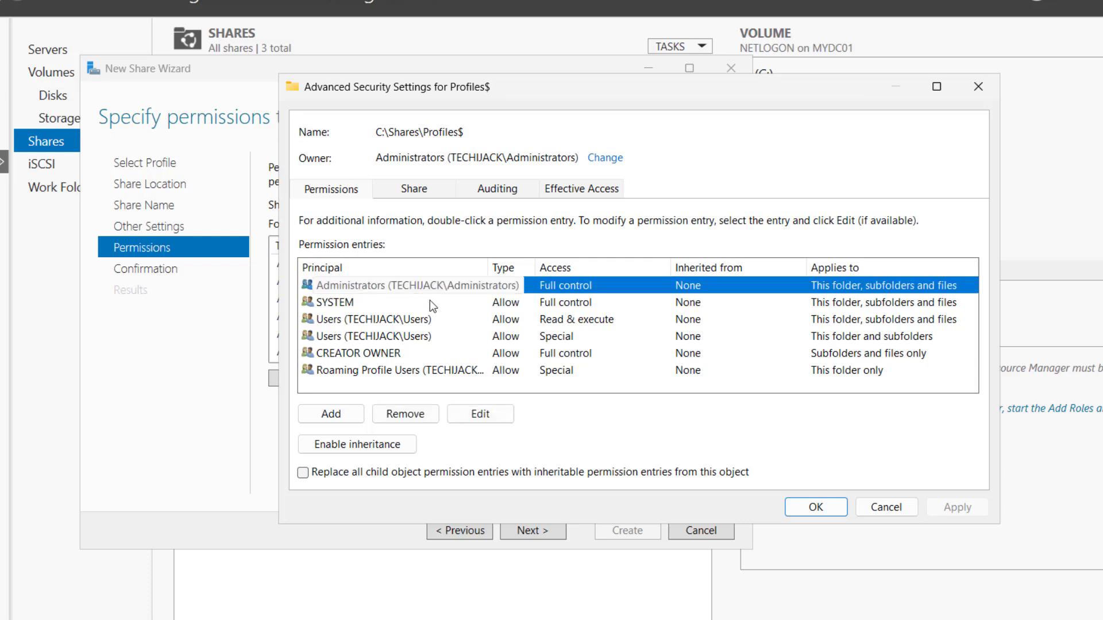
double_click(413, 285)
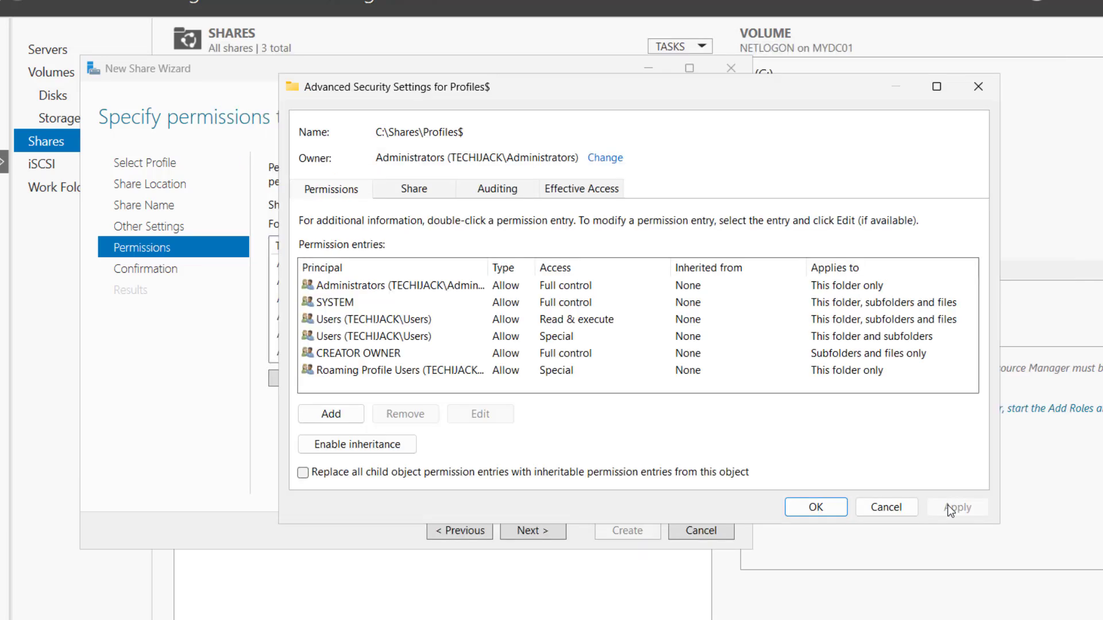
click(815, 509)
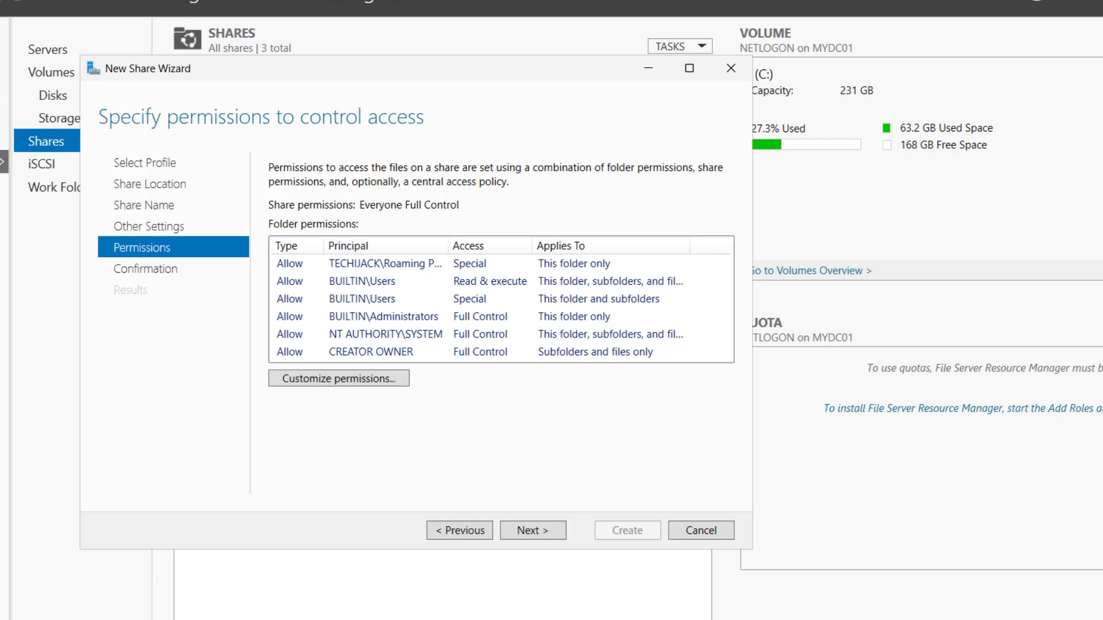
Create the Profiles$ share and close the finished wizard
click(531, 530)
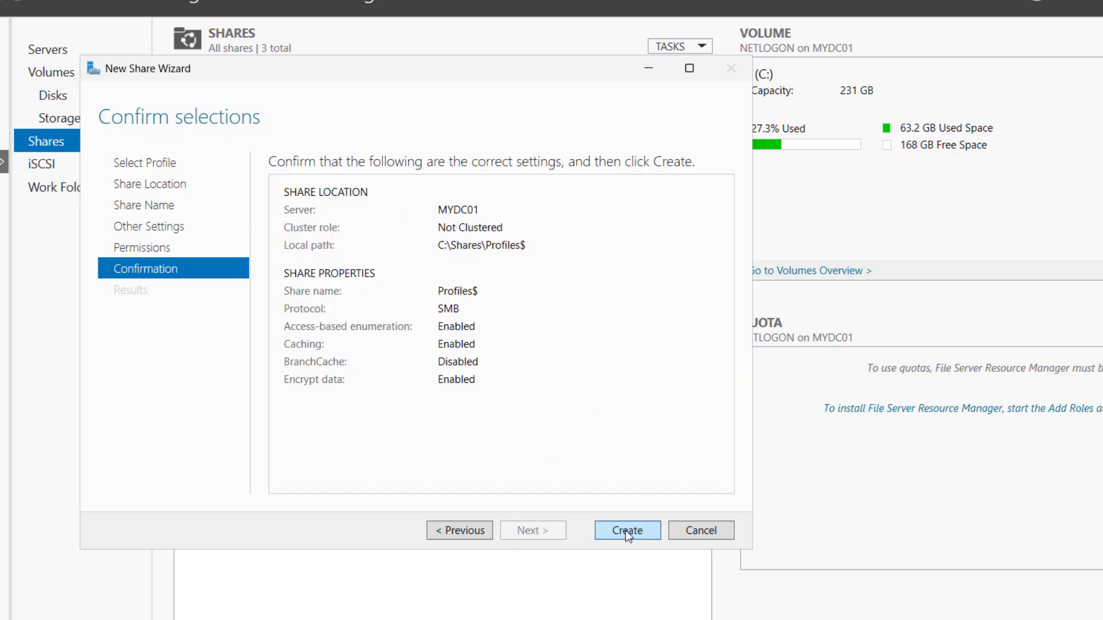
click(627, 530)
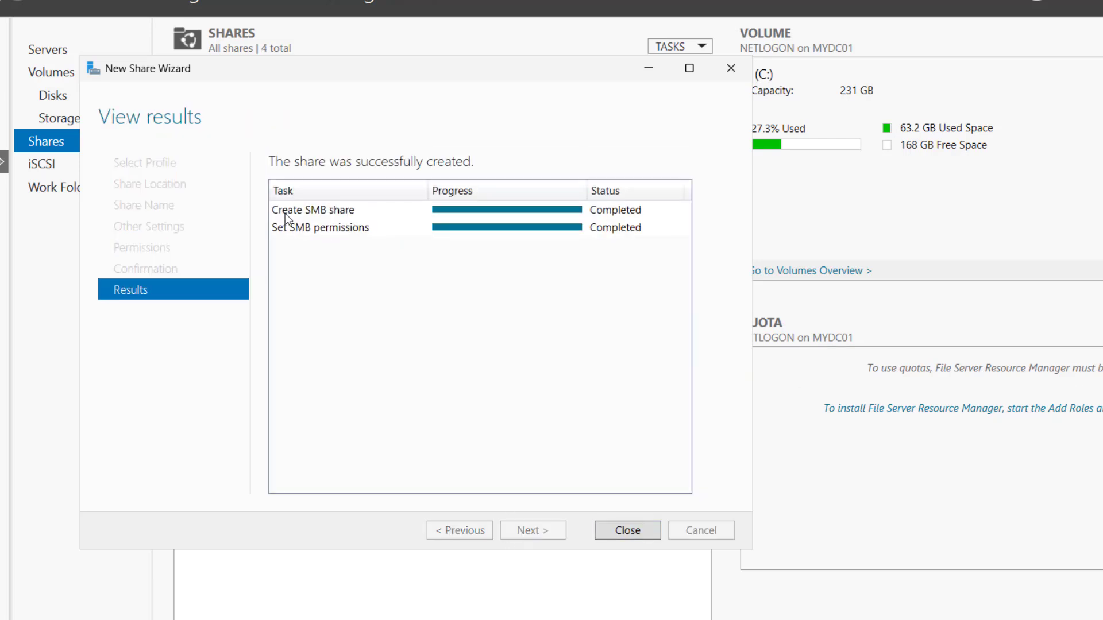
click(621, 531)
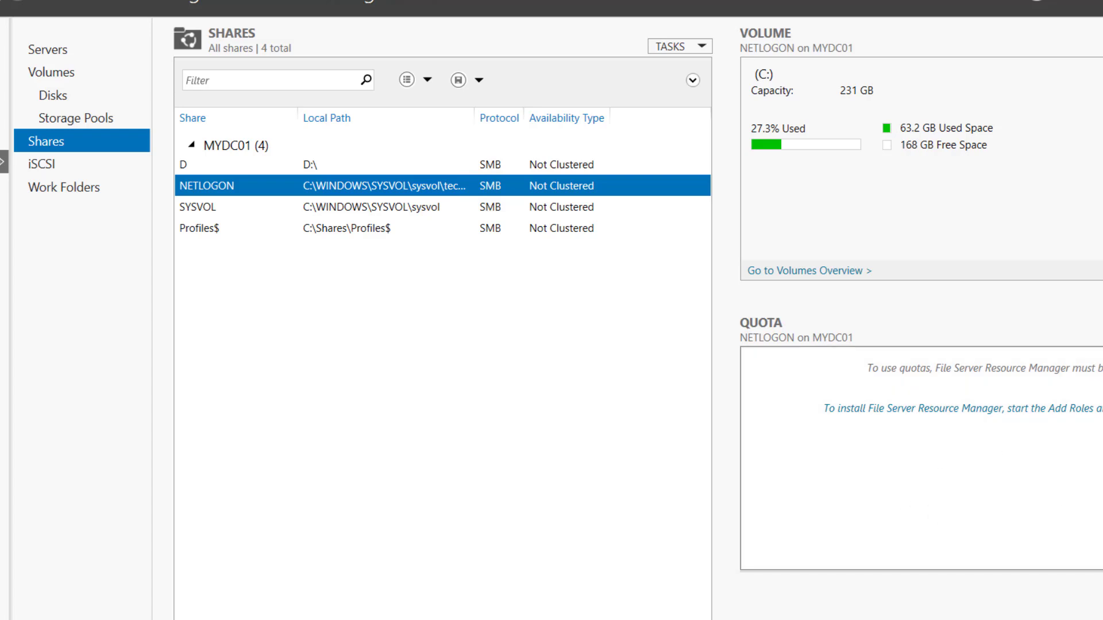
Open \\mydc01\profiles$ via Run and confirm it is an empty network folder
click(199, 228)
key(super+r)
text(\\mydc01\profiles$)
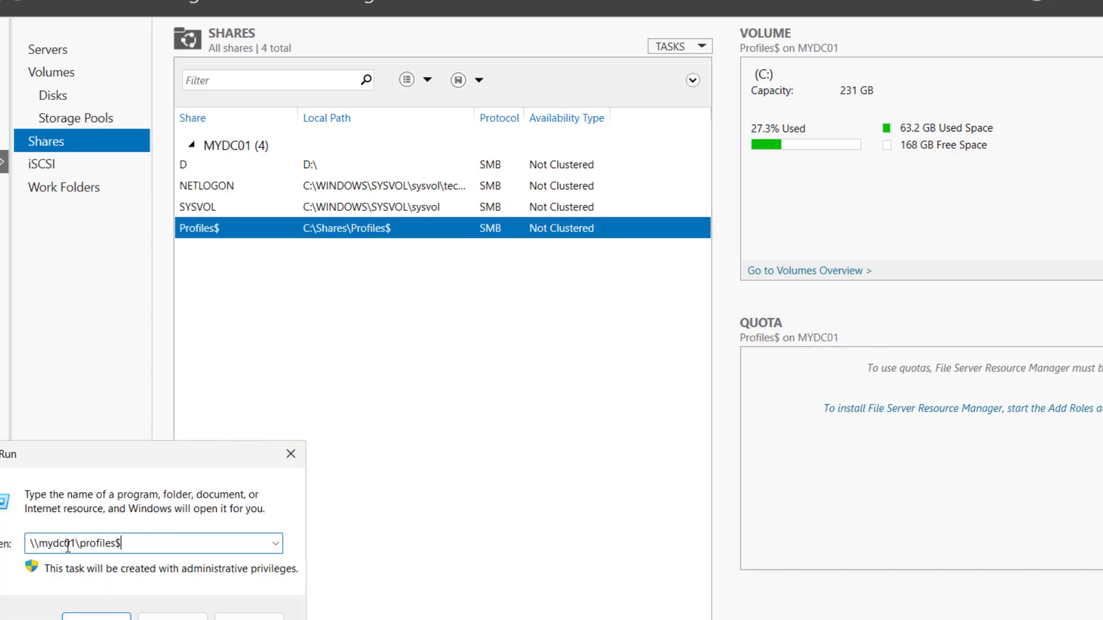
click(96, 617)
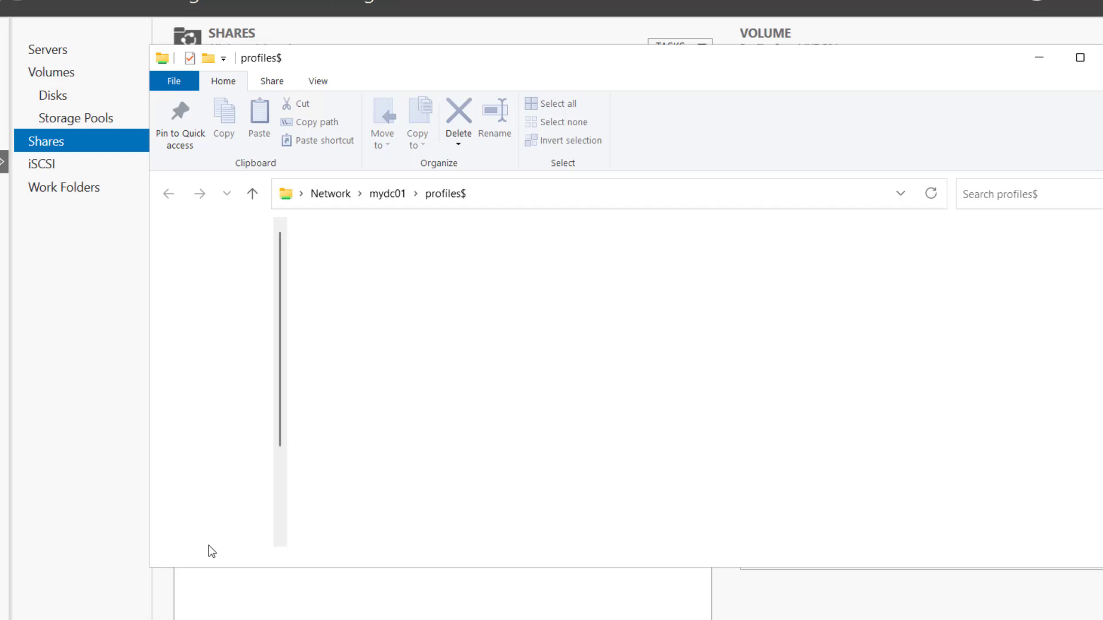
click(529, 191)
click(452, 193)
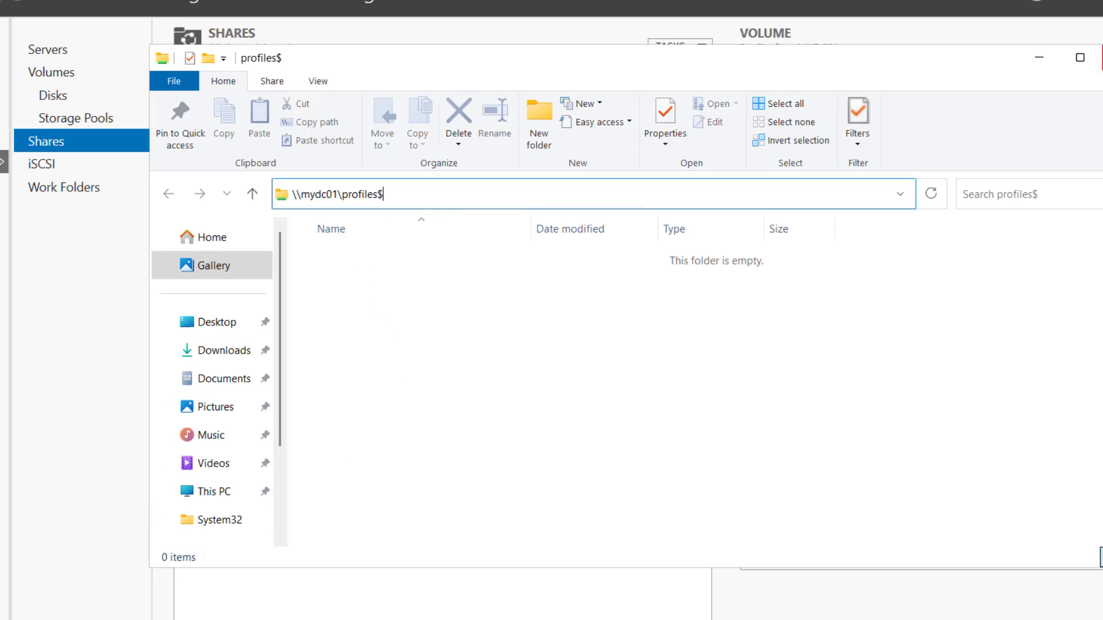
key(alt+F4)
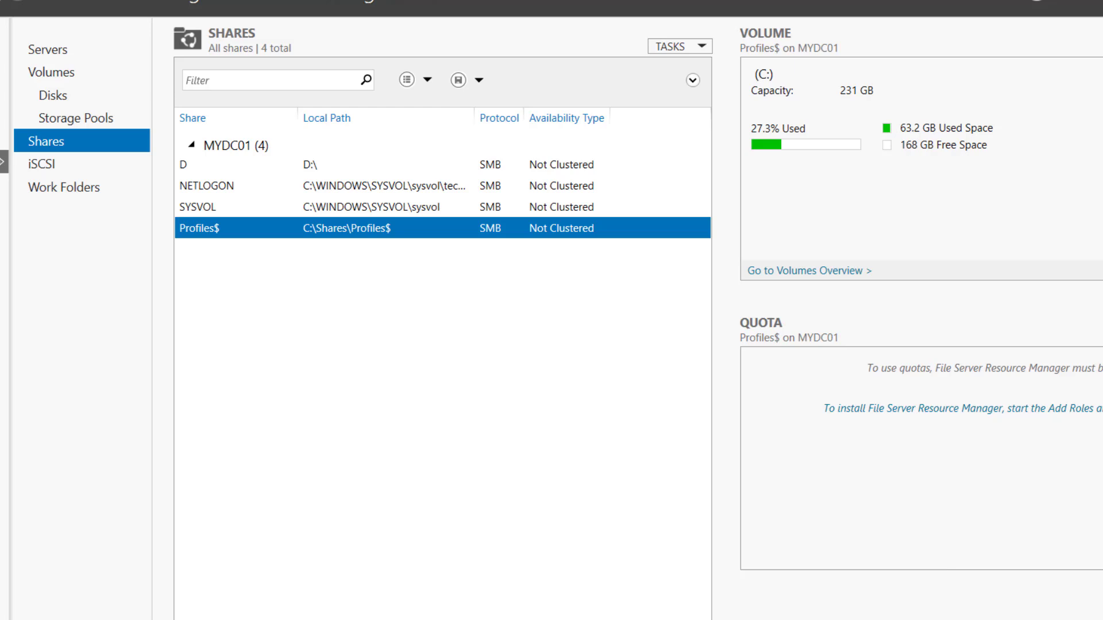
Set user vik's roaming profile path to \\mydc01\profiles$\vik
key(alt+Tab)
click(439, 179)
right_click(439, 179)
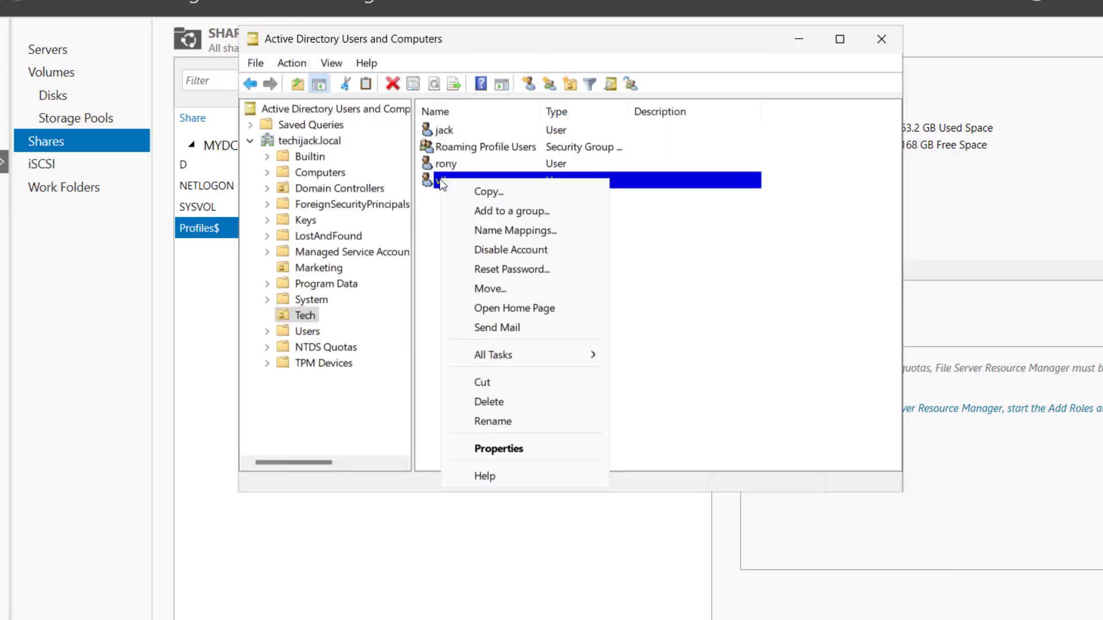
click(499, 448)
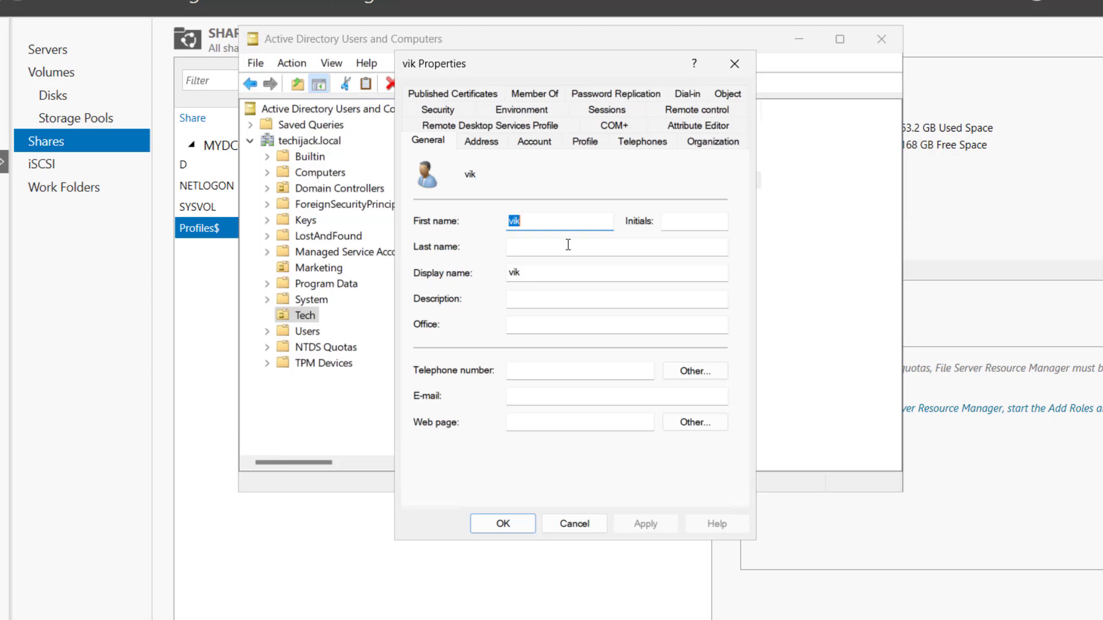
click(583, 144)
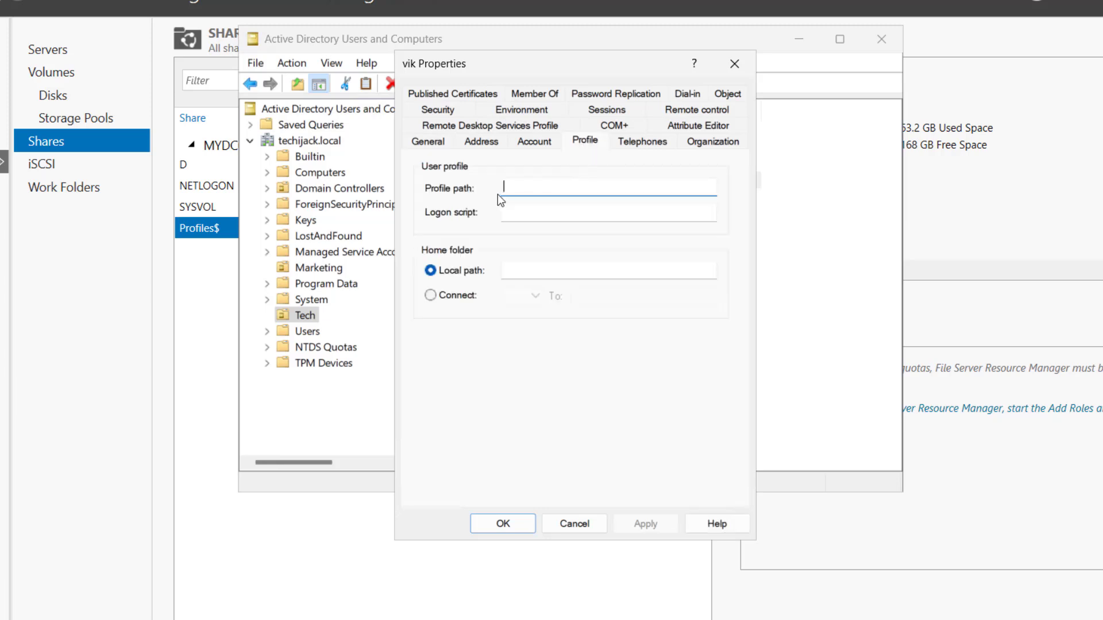
text(\\mydc01\profiles$\jack)
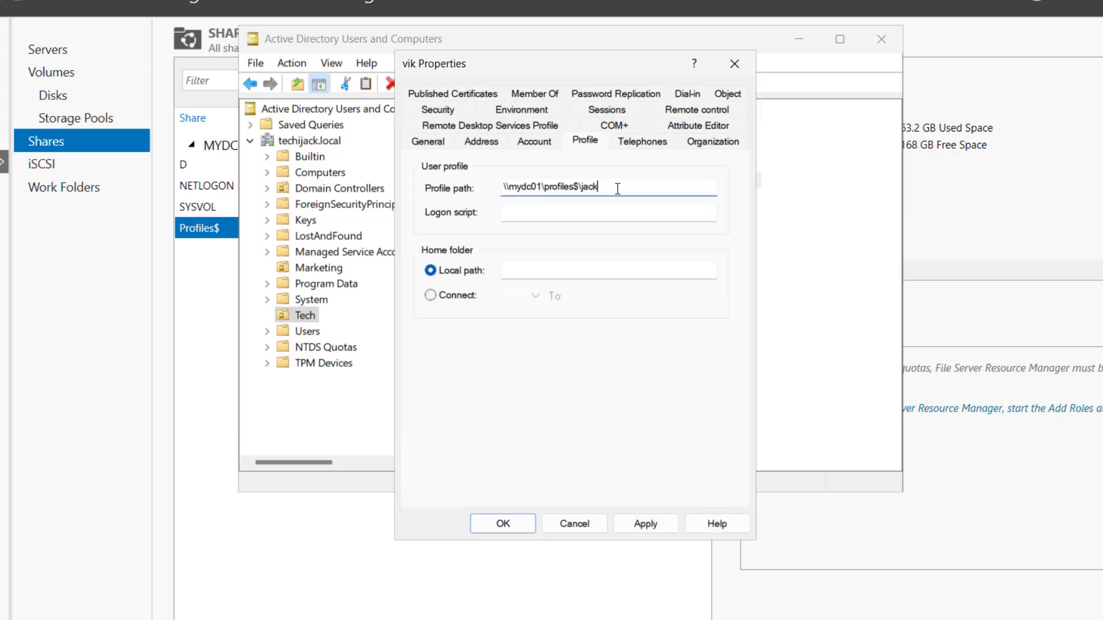
key(BackSpace)
key(BackSpace)
key(BackSpace)
key(BackSpace)
text(vik)
drag(599, 188, 499, 194)
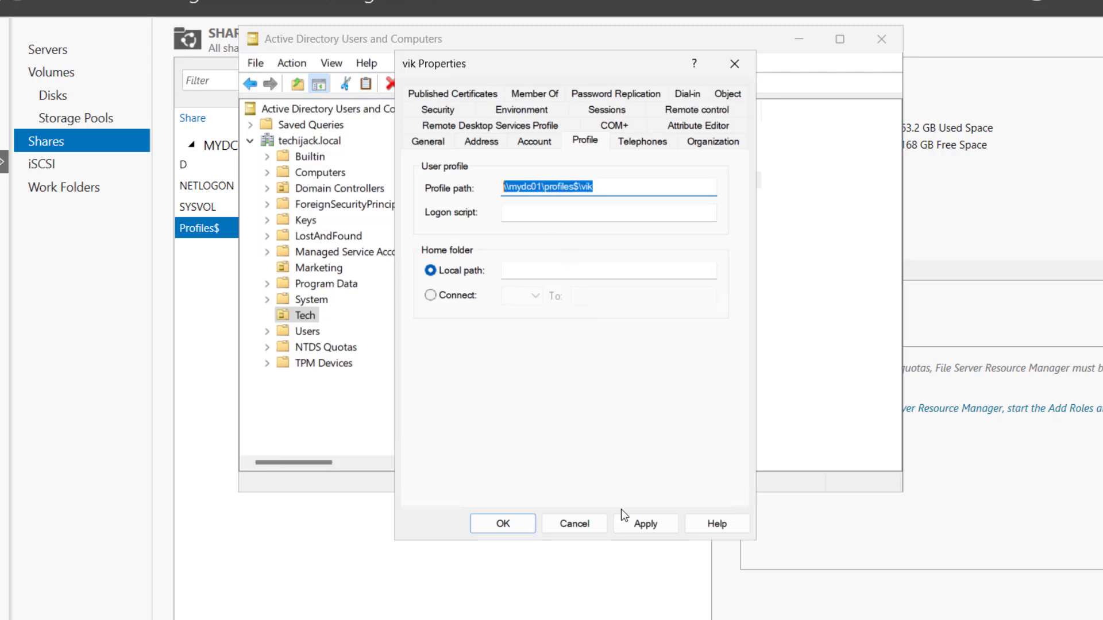
click(632, 523)
click(502, 523)
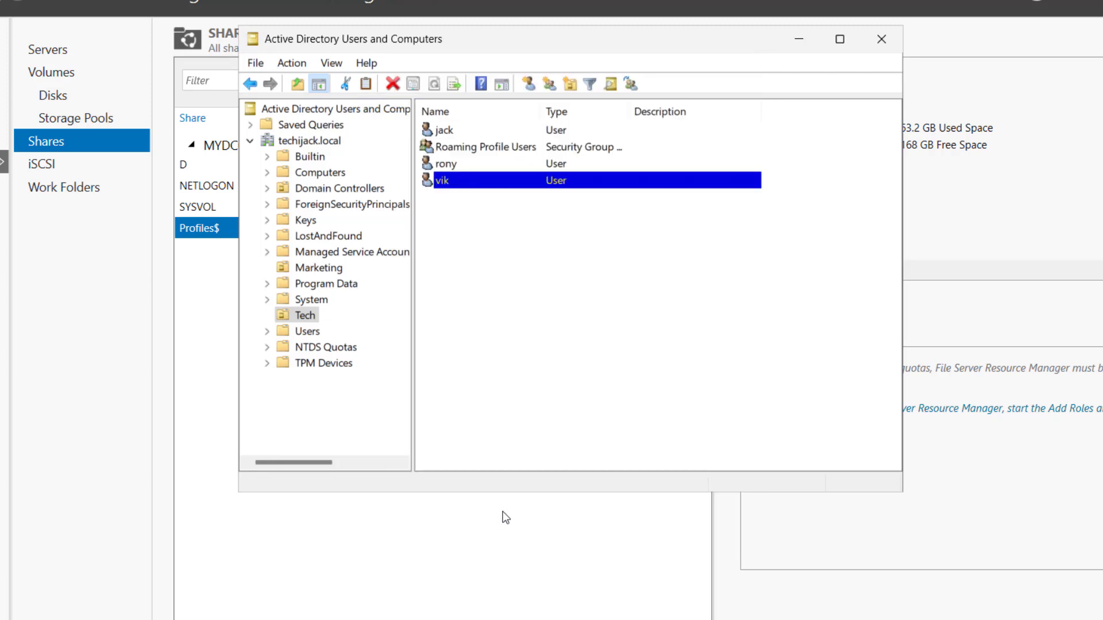
Give the first Roaming Profile Users member a profile path under \\mydc01\profiles$
double_click(454, 148)
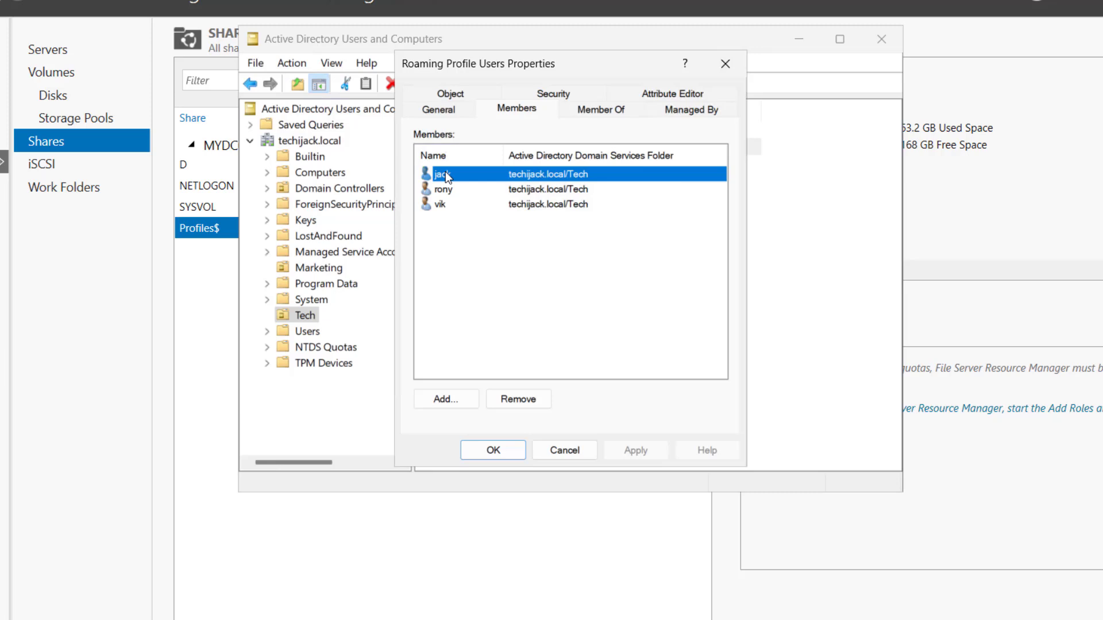
double_click(446, 174)
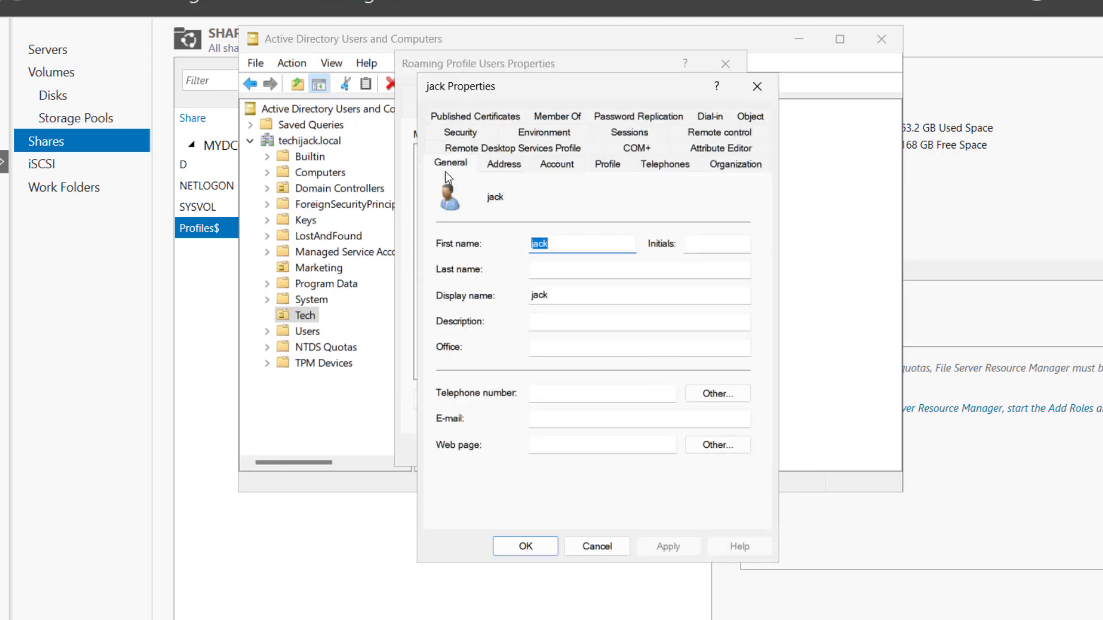
click(608, 163)
click(574, 202)
text(\\mydc01\profiles$\jack)
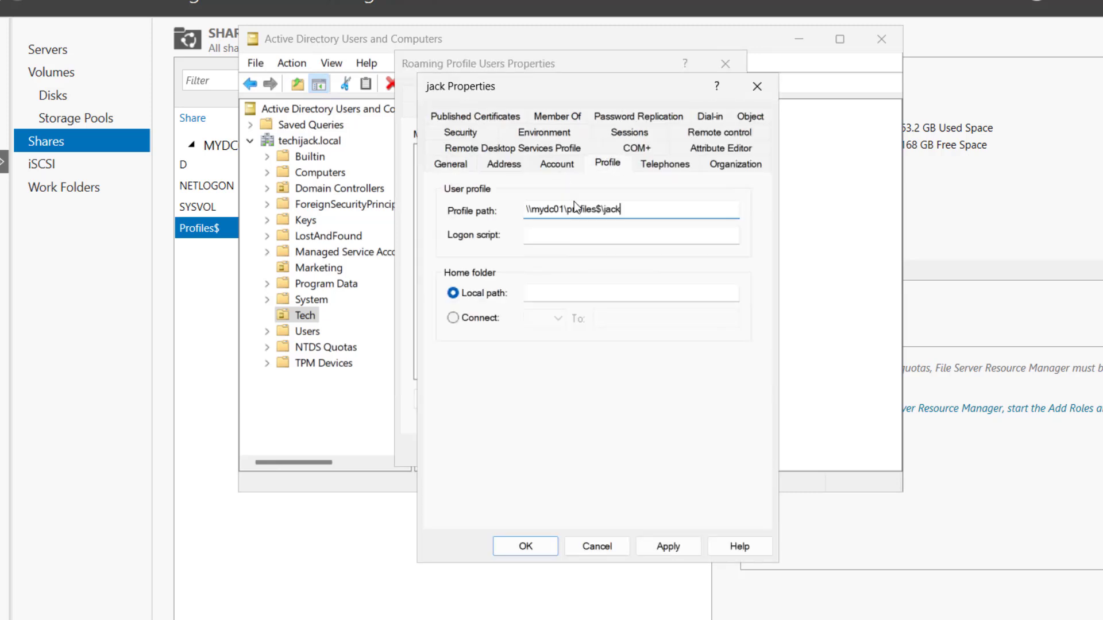
click(661, 548)
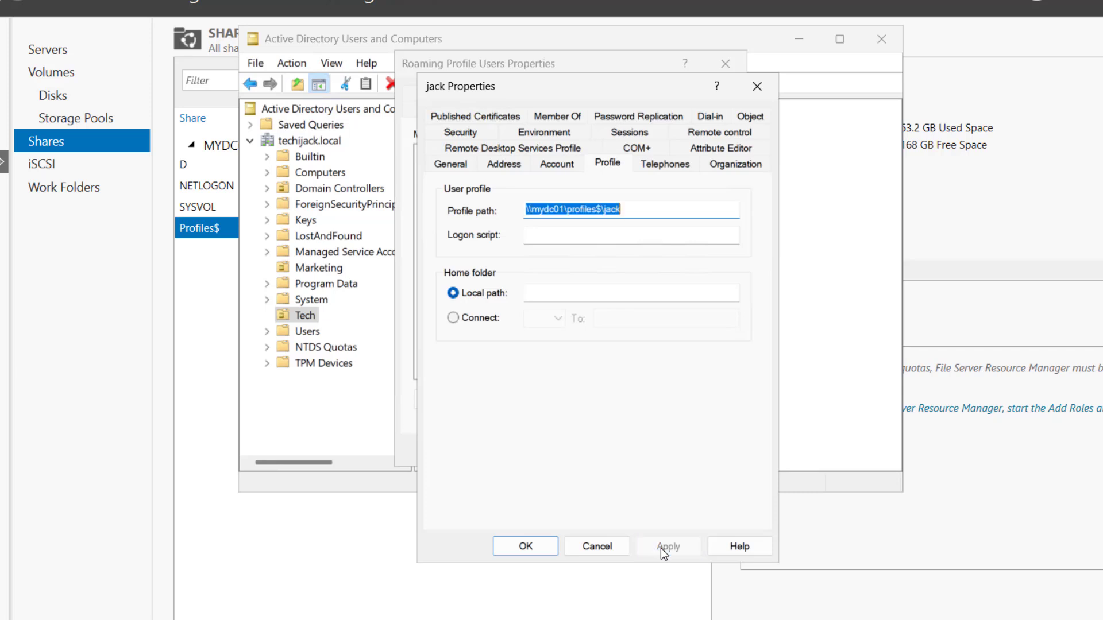
click(528, 546)
Set rony's profile path to \\mydc01\profiles$\rony and close the group properties
double_click(437, 189)
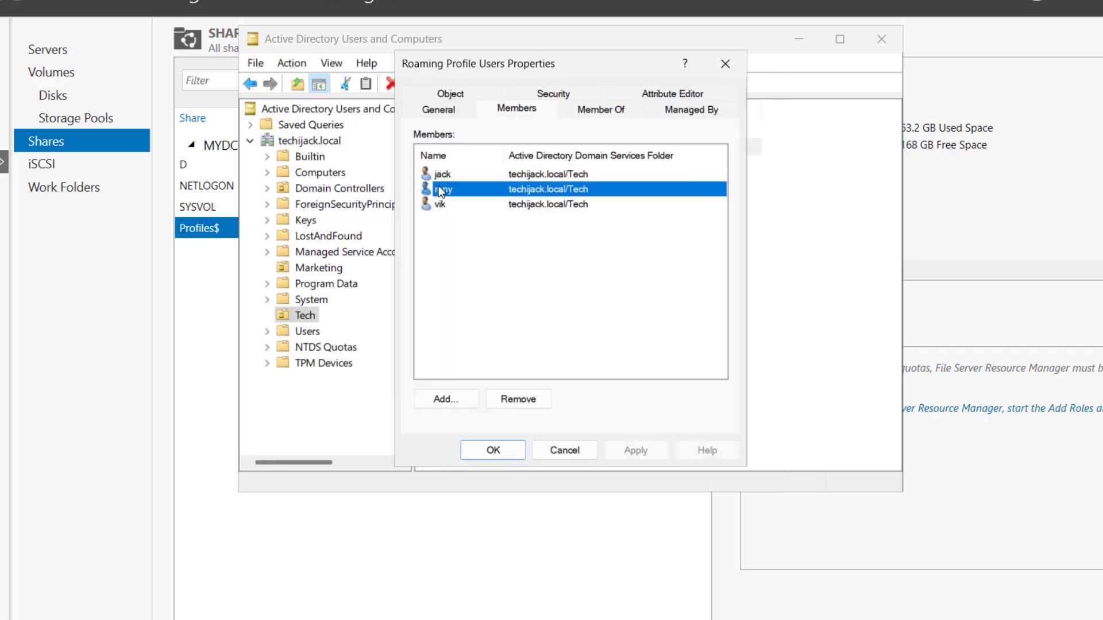
click(558, 202)
text(\\mydc01\profiles$\jack)
key(BackSpace)
key(BackSpace)
key(BackSpace)
key(BackSpace)
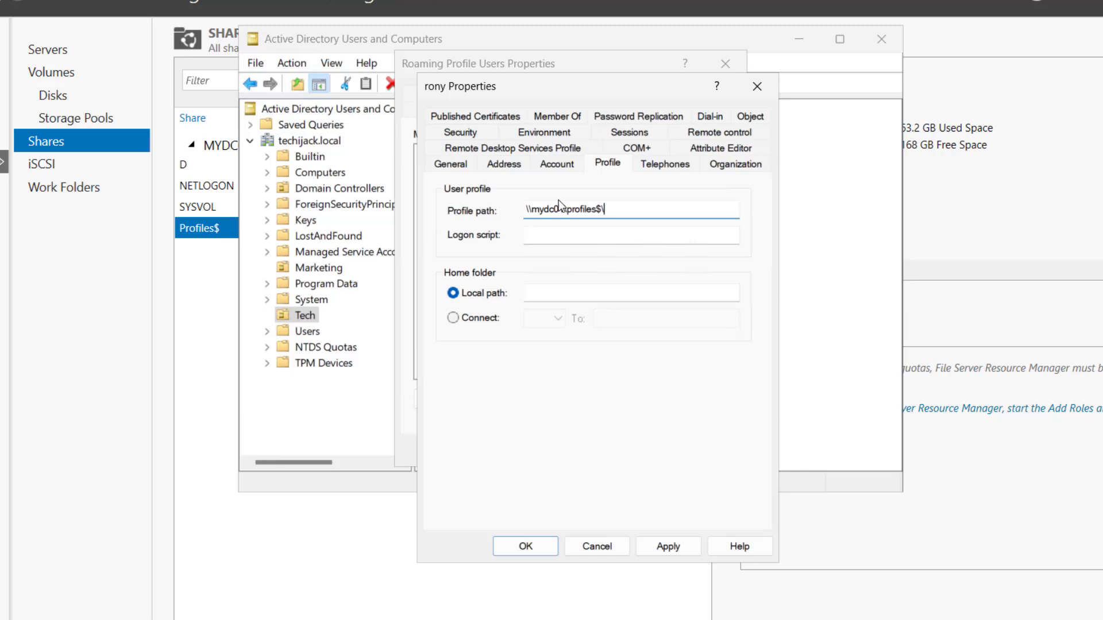
text(rony)
click(667, 546)
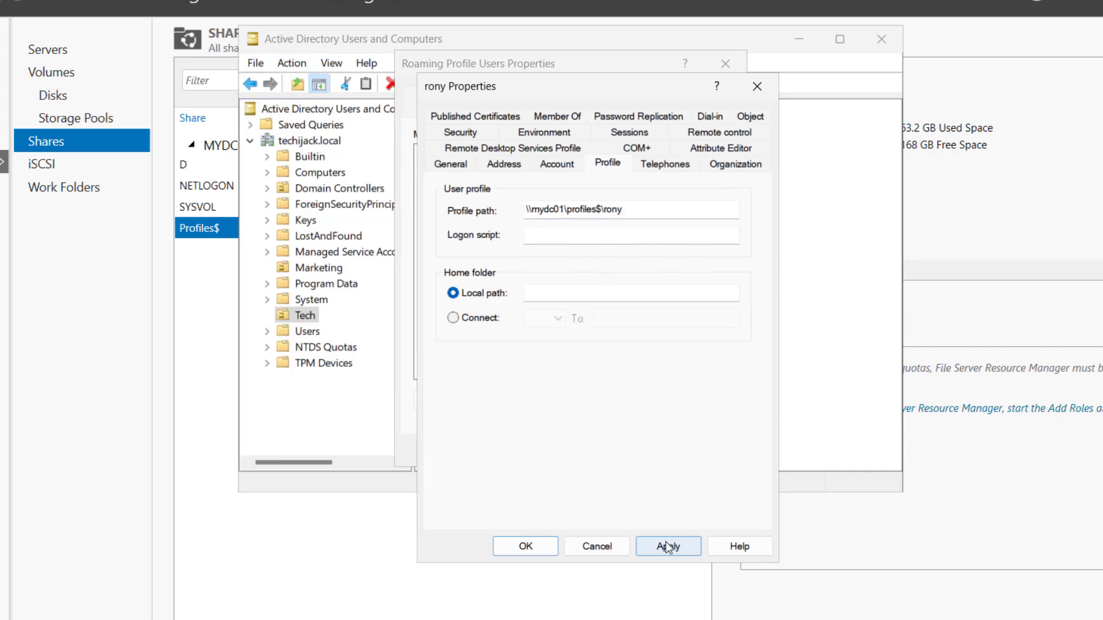
click(526, 546)
click(498, 450)
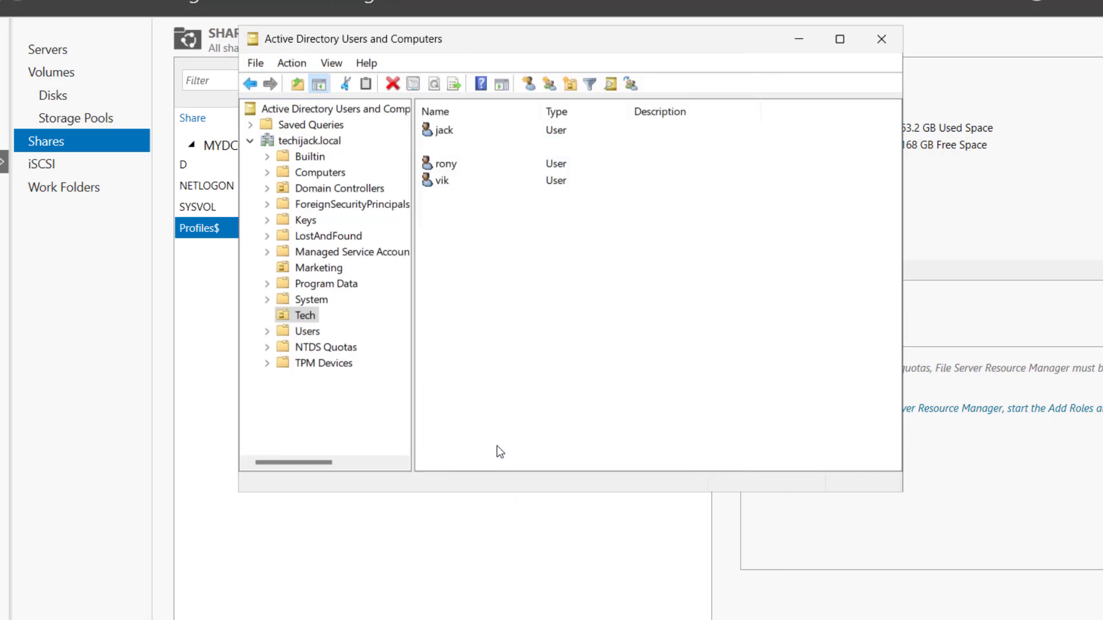
click(446, 164)
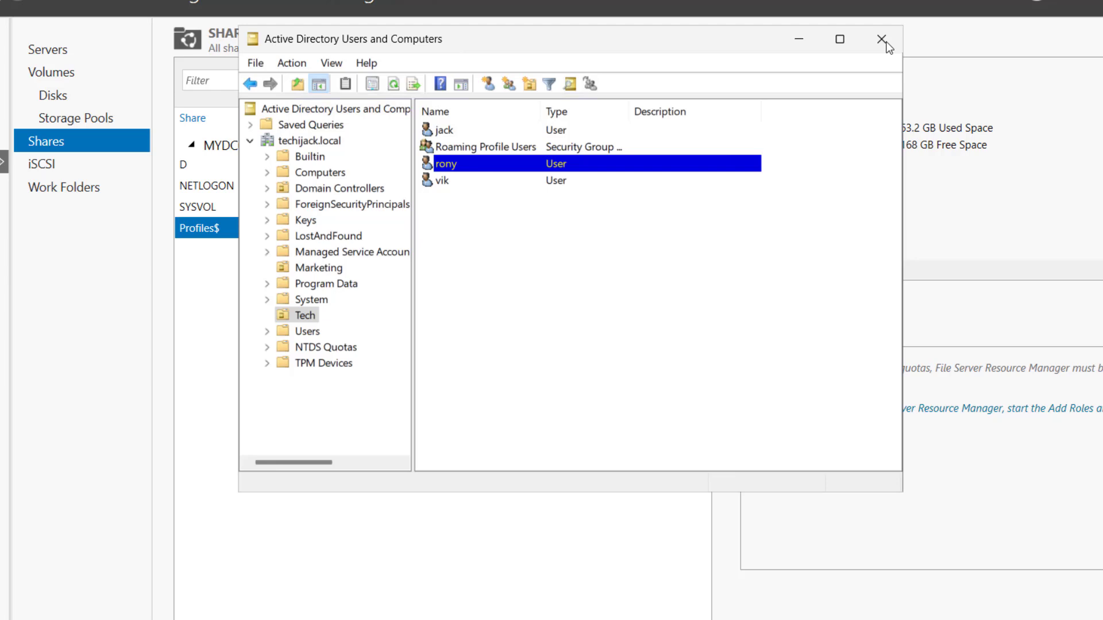
Review the MYHOST01 and PC01 computer accounts, then close Active Directory Users and Computers
click(320, 173)
click(444, 129)
click(487, 148)
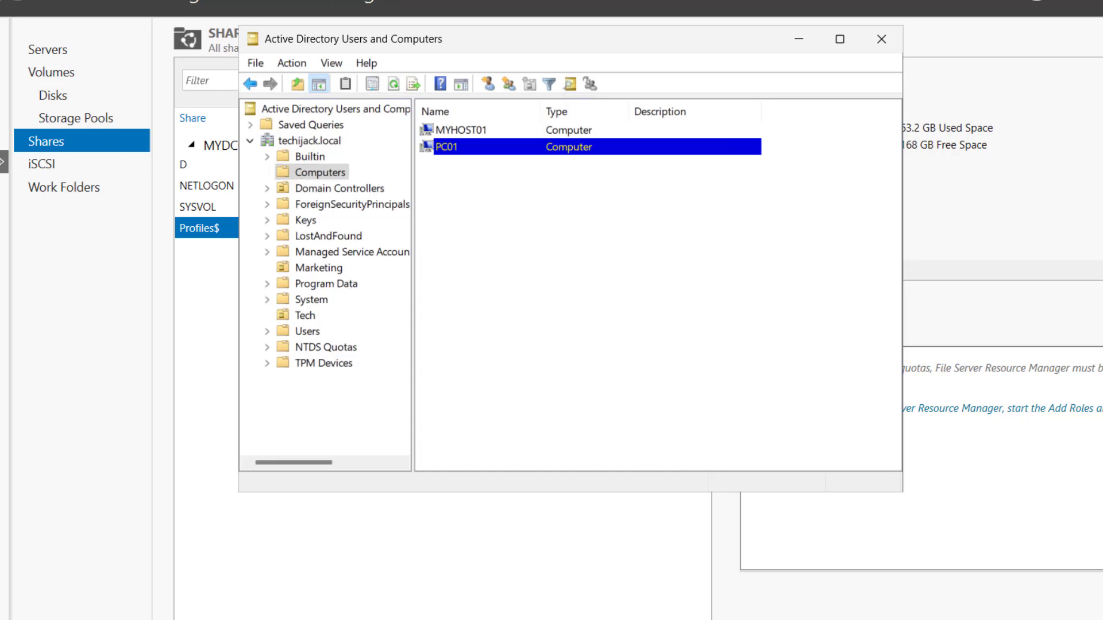
click(881, 38)
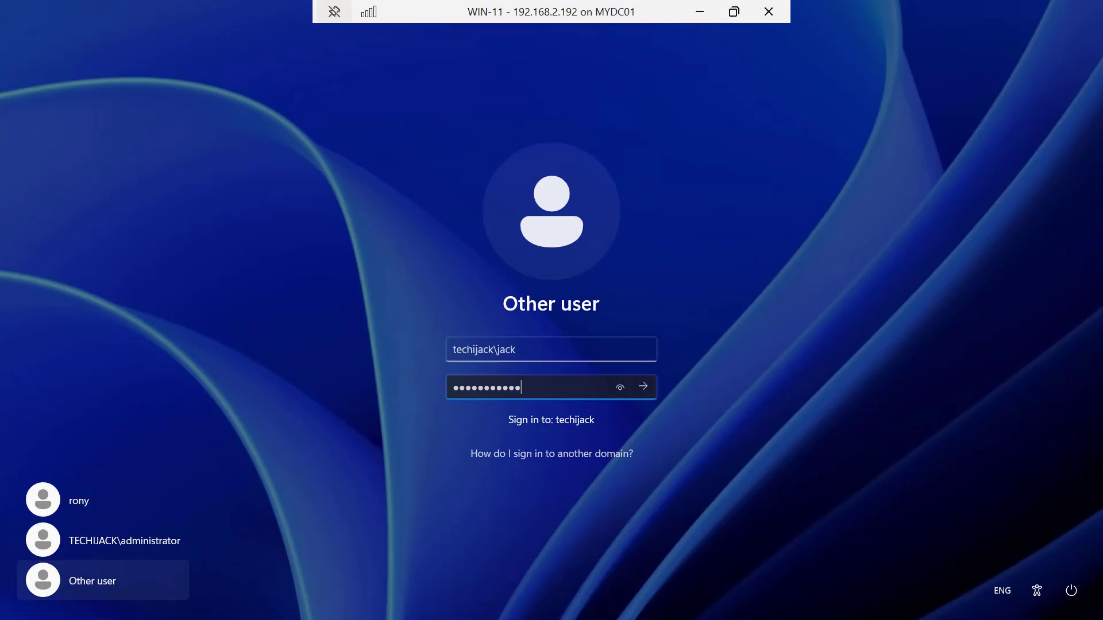
Sign in to PC01 as the Tech domain user and check the computer's details
click(643, 389)
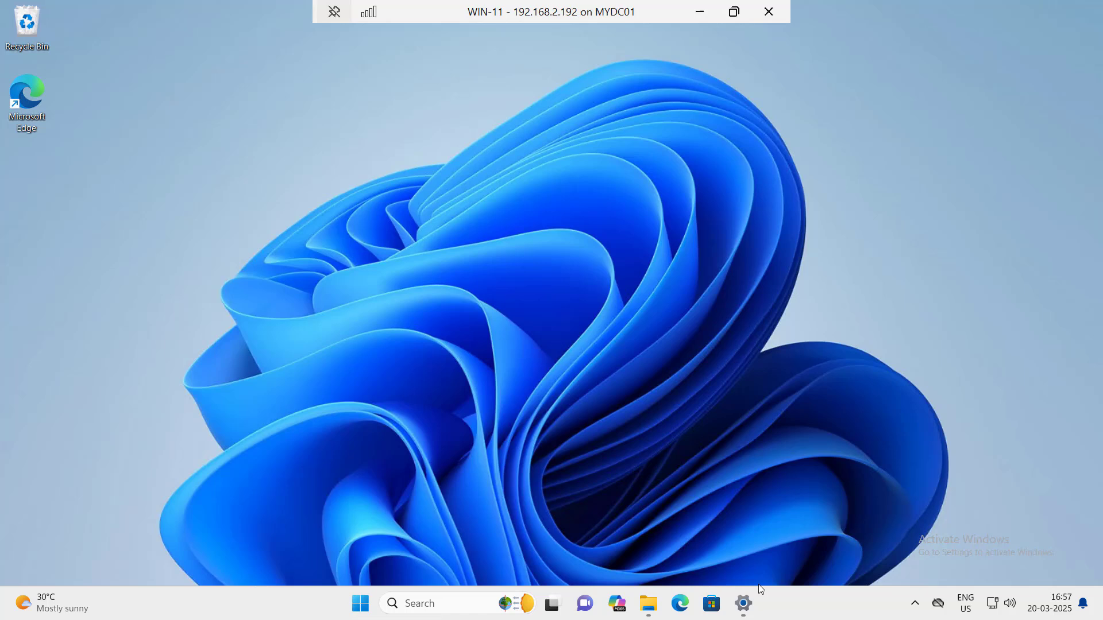
click(743, 603)
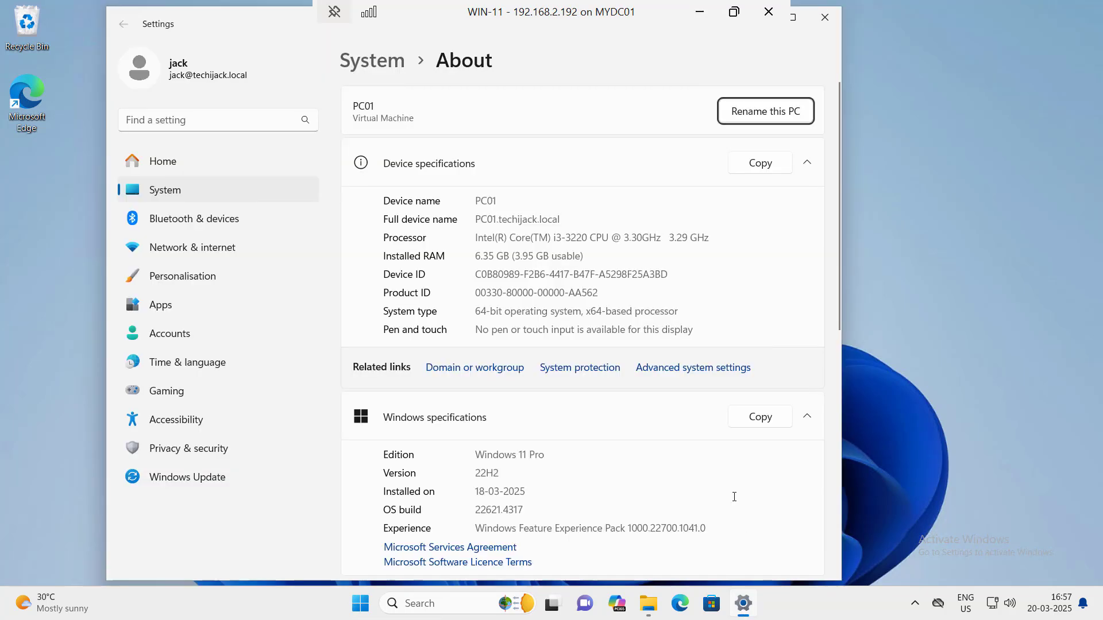
click(824, 18)
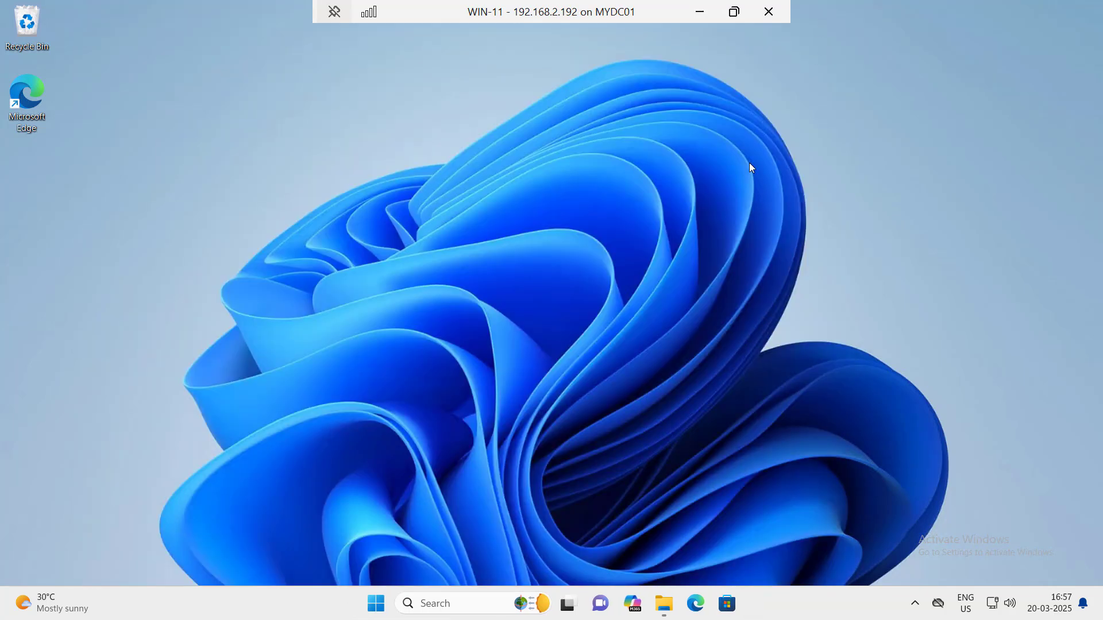
Create a folder named test1 on the desktop
right_click(254, 270)
mouse_move(236, 316)
click(396, 316)
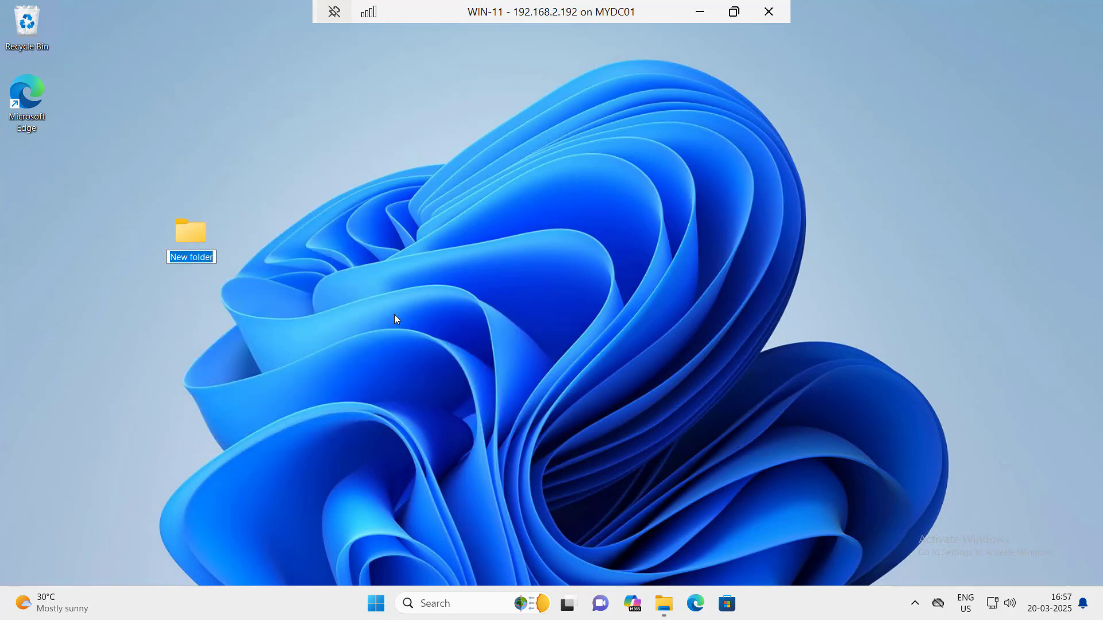
text(test1)
key(Return)
key(Return)
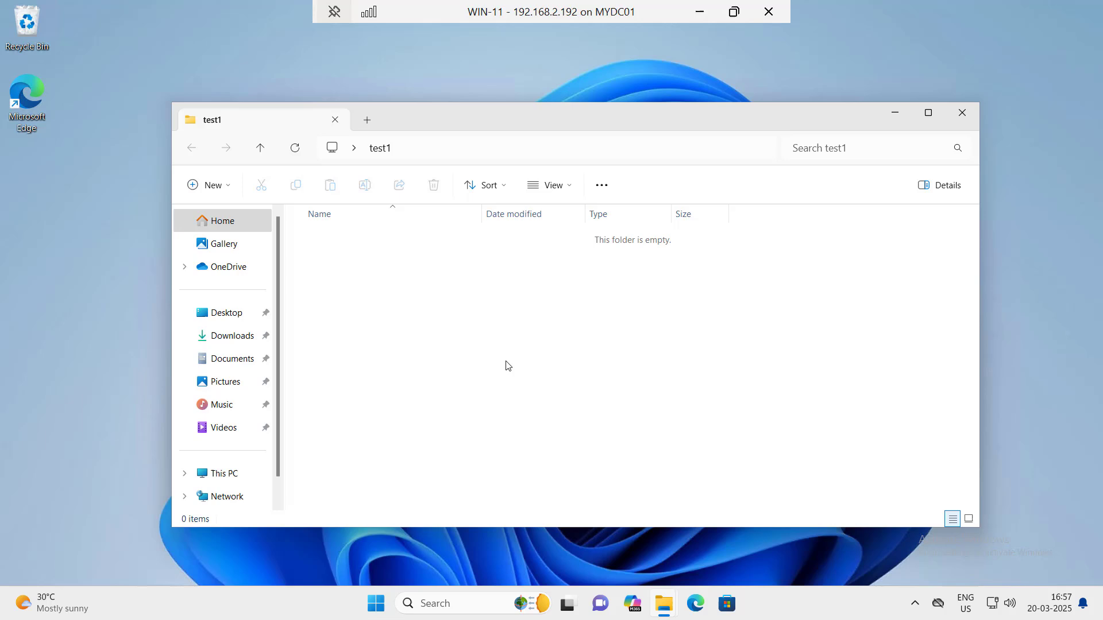
Inside test1, create a text document 'test file' containing 'test' and save it
right_click(386, 299)
mouse_move(488, 415)
click(621, 478)
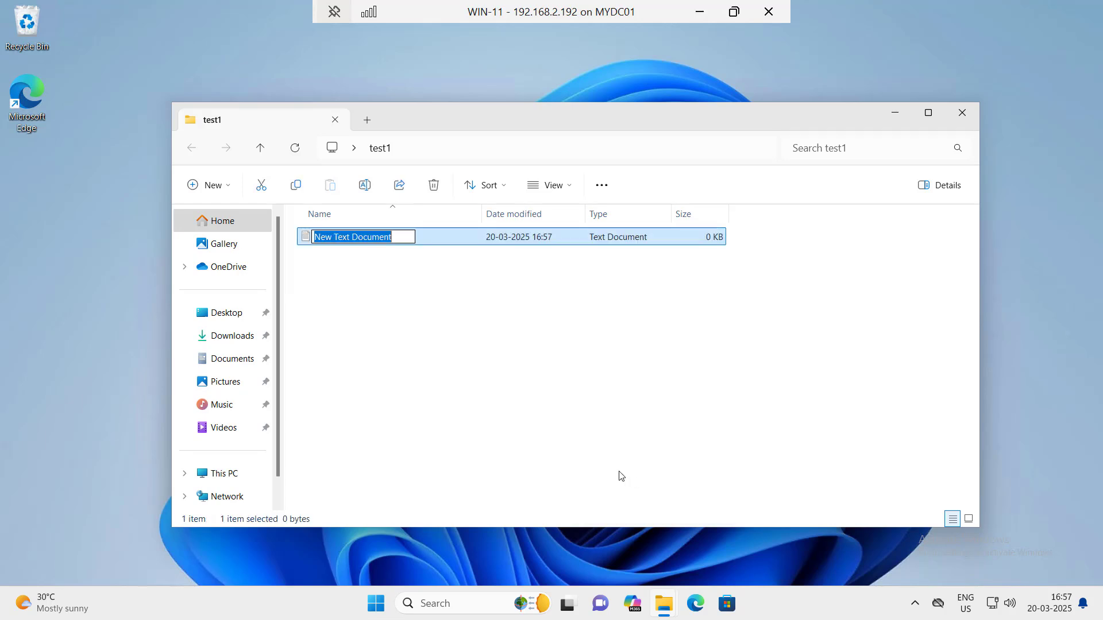
text(test file)
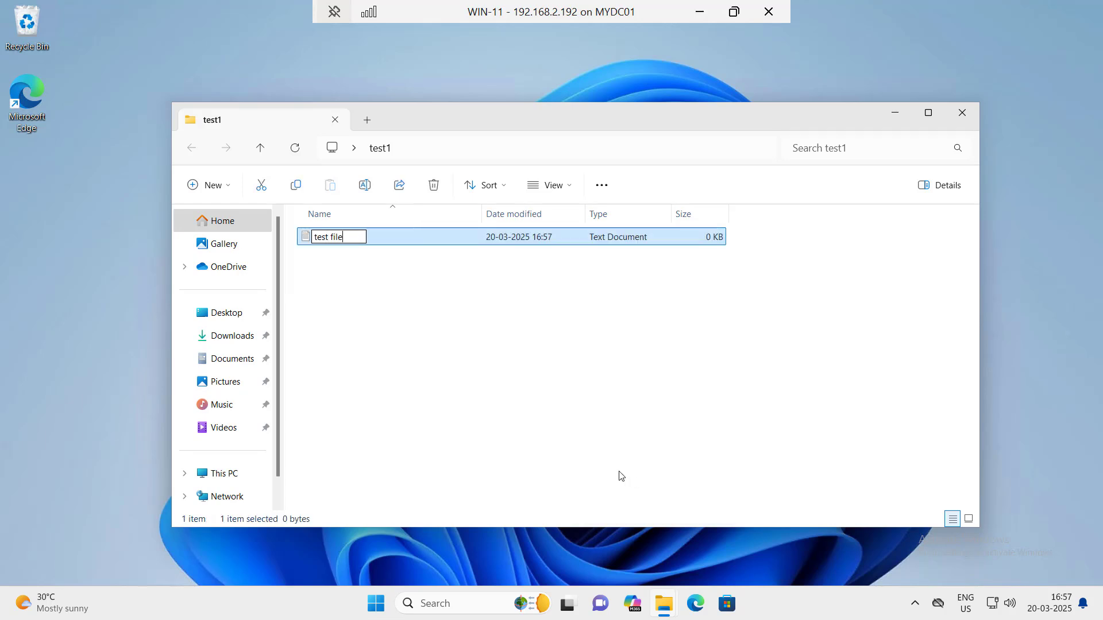
key(Return)
key(Return)
text(test)
key(Return)
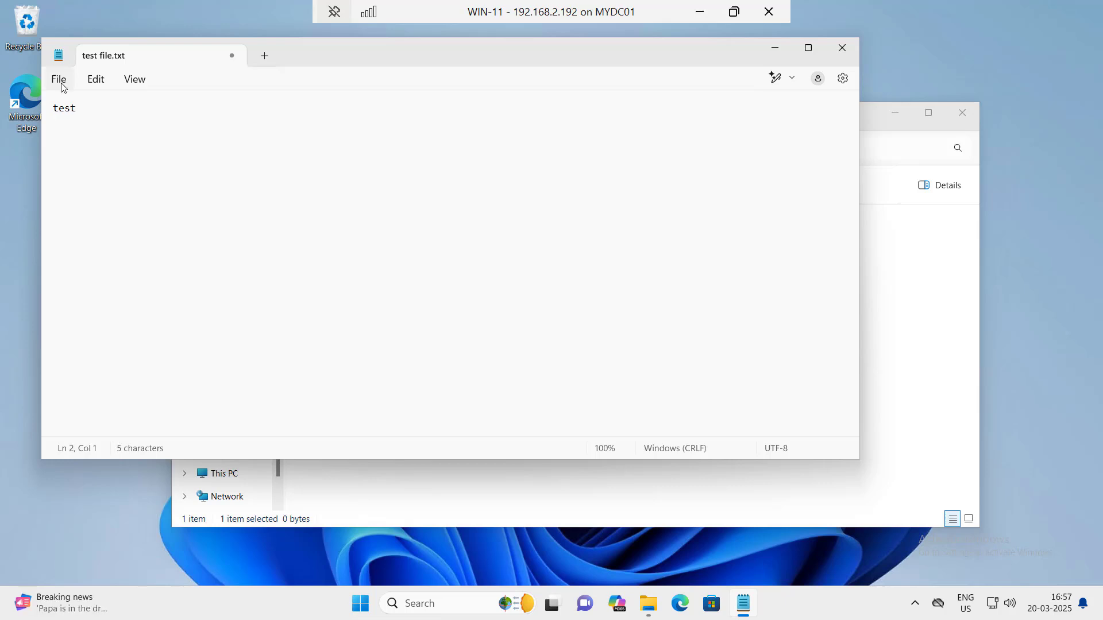
click(59, 80)
click(66, 175)
click(843, 47)
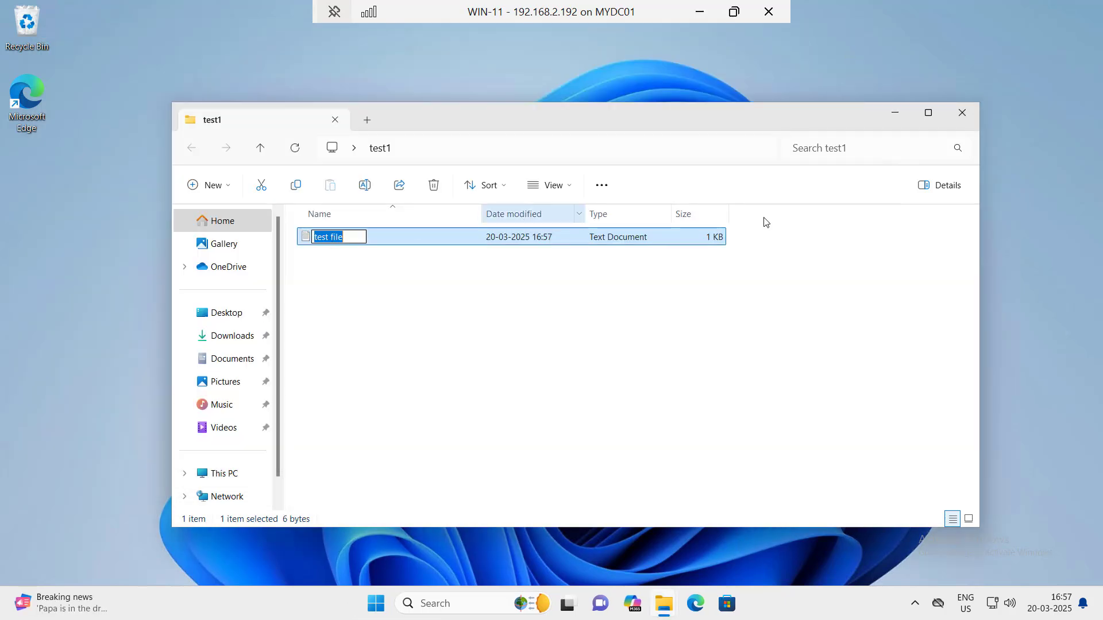
Refresh the desktop and move the test1 folder into the left icon column
key(super+d)
right_click(57, 241)
click(100, 333)
drag(191, 232, 36, 225)
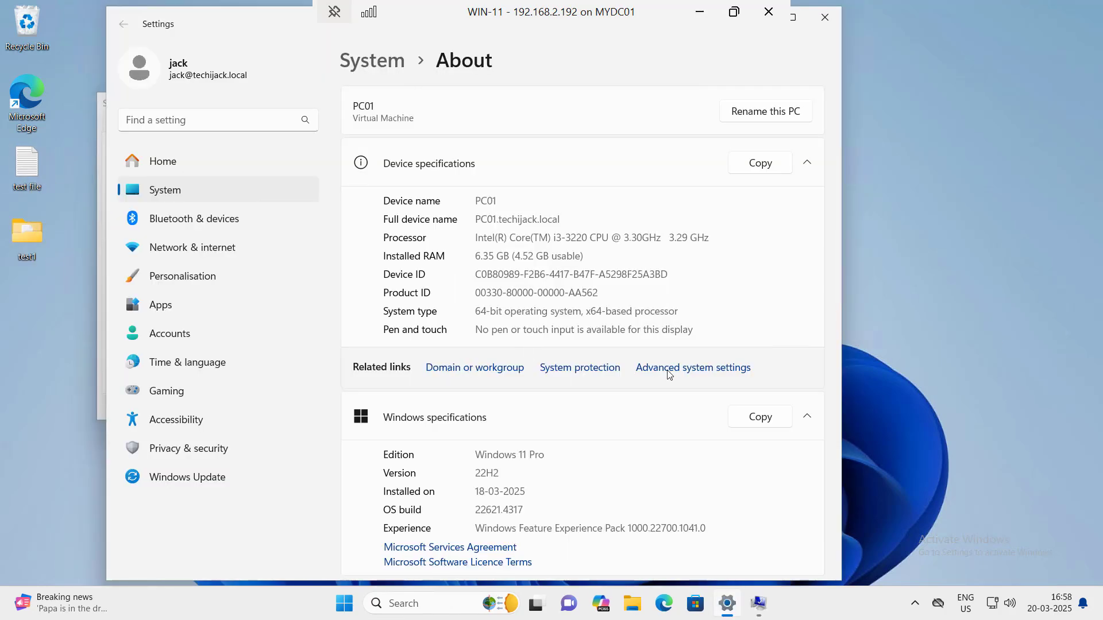
Open User Profiles from Advanced system settings, declining UAC, and check the Tech users' Roaming entries
click(669, 374)
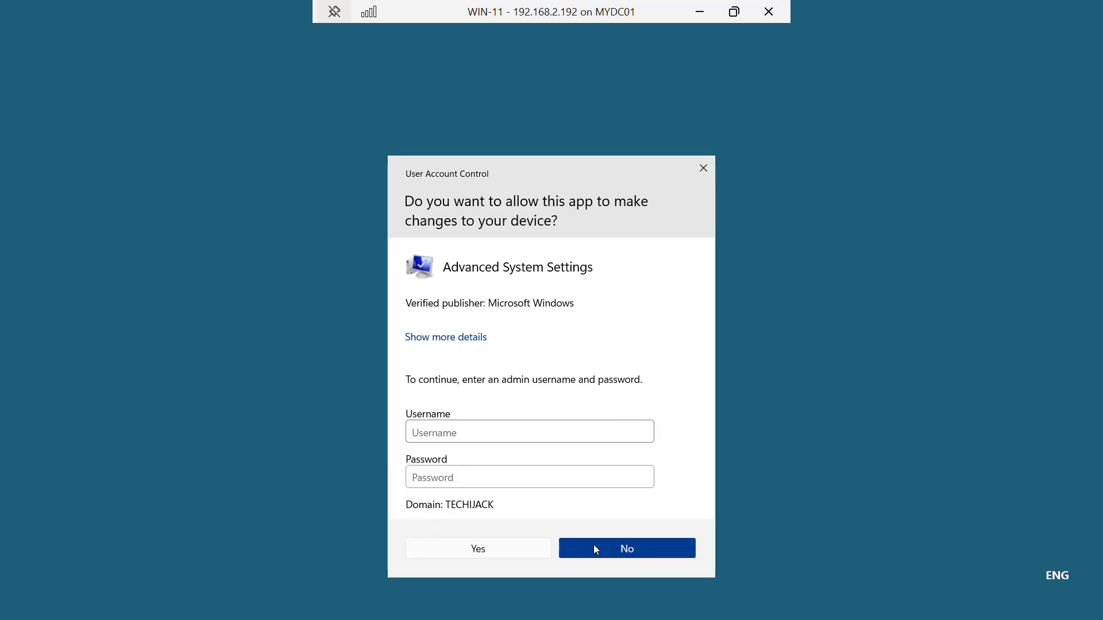
click(594, 544)
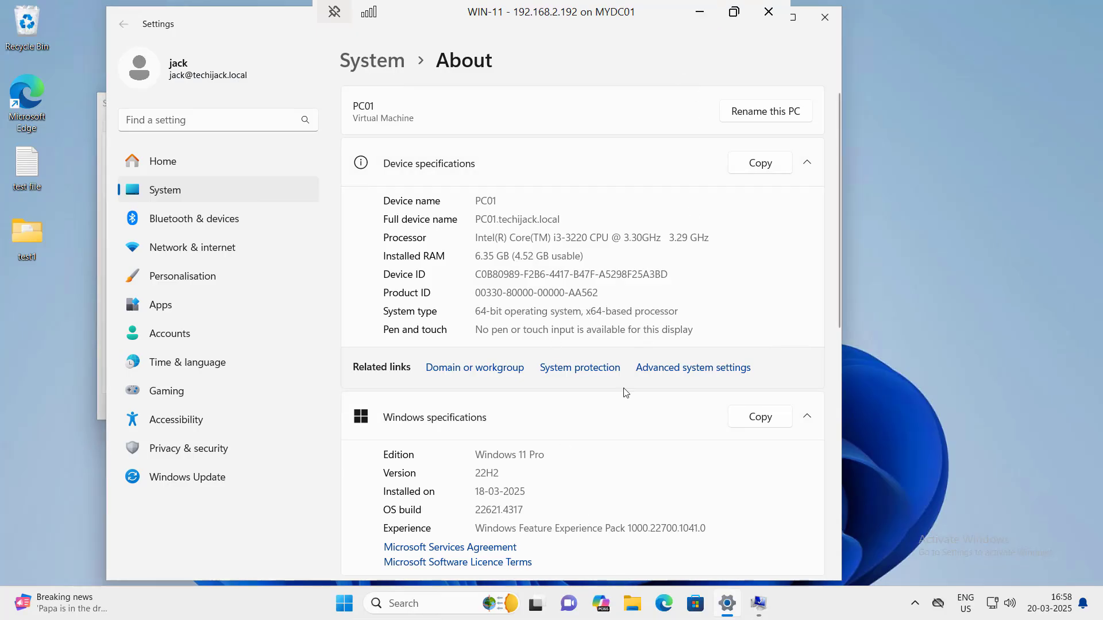
click(758, 603)
click(347, 272)
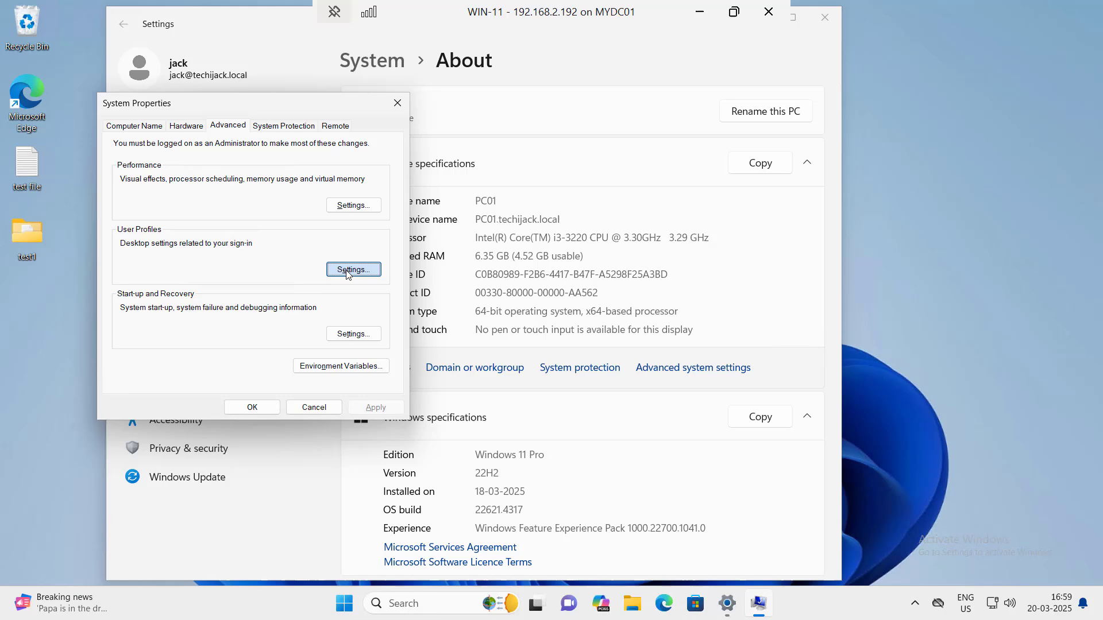
click(209, 309)
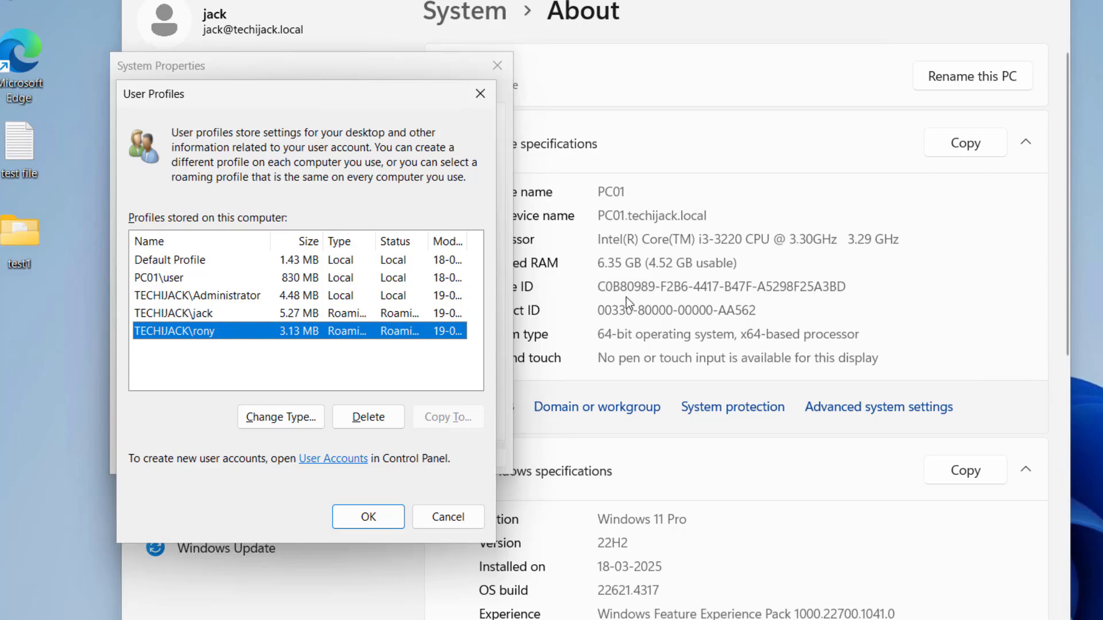
Cancel both profile dialogs unchanged and check that test1 and test file are on the desktop
click(450, 517)
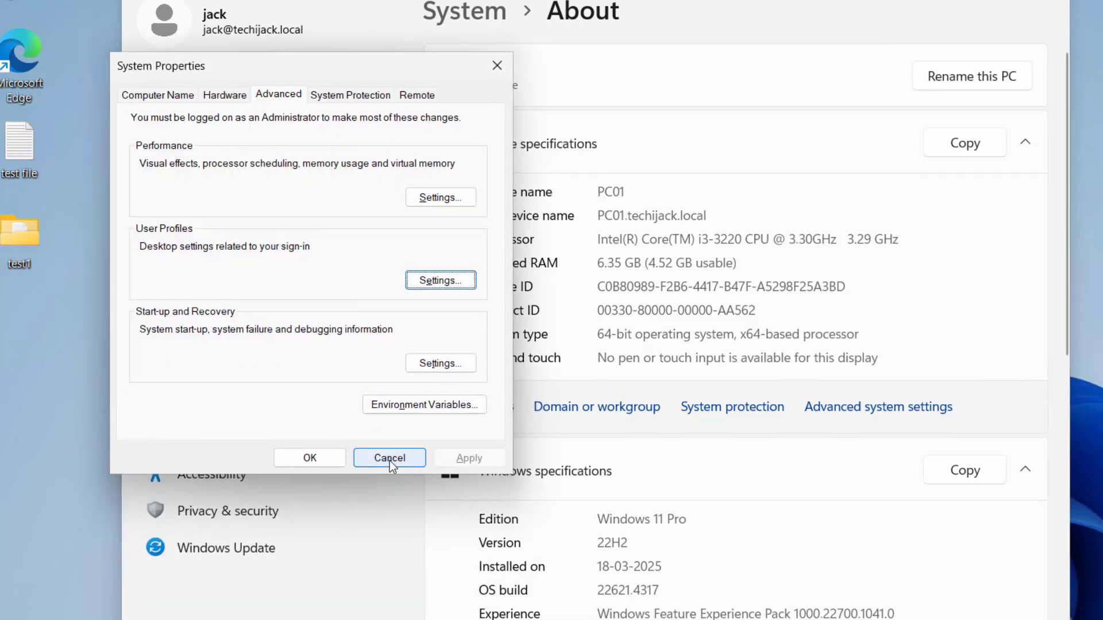
click(391, 460)
drag(104, 201, 20, 103)
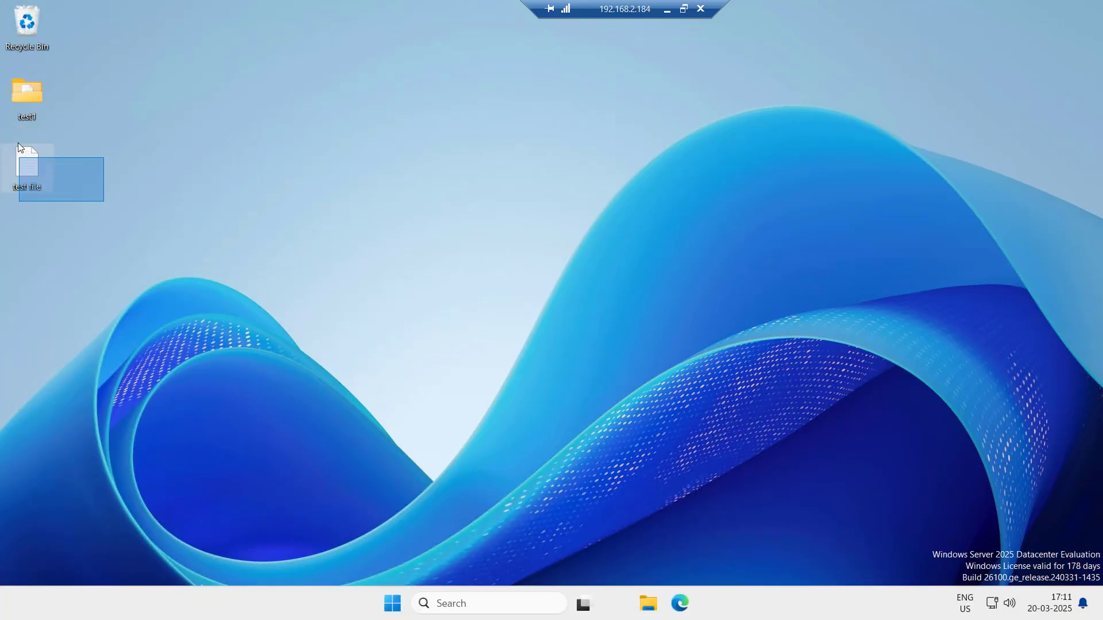
click(143, 145)
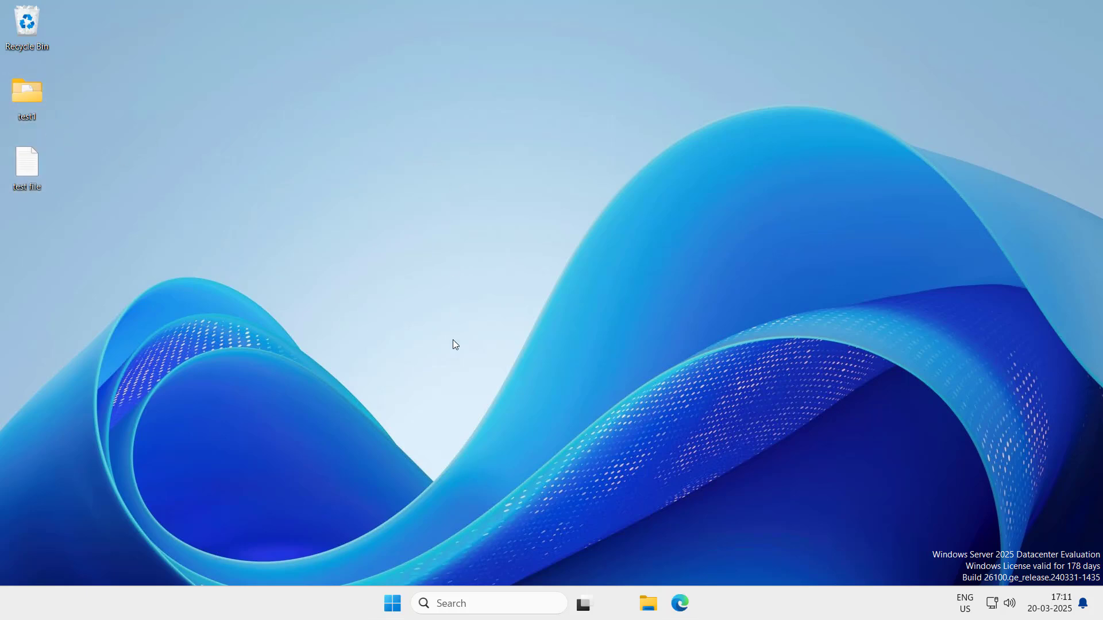
Confirm the device name MYHOST01 in This PC properties, then check the roamed test1 and test file icons
click(647, 605)
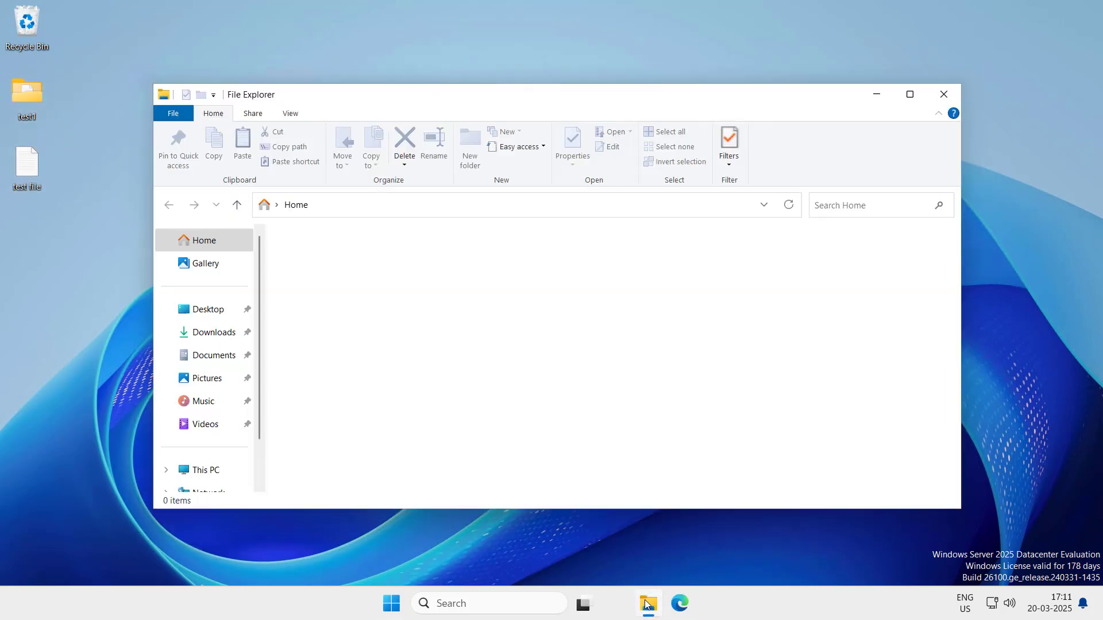
right_click(208, 473)
click(250, 458)
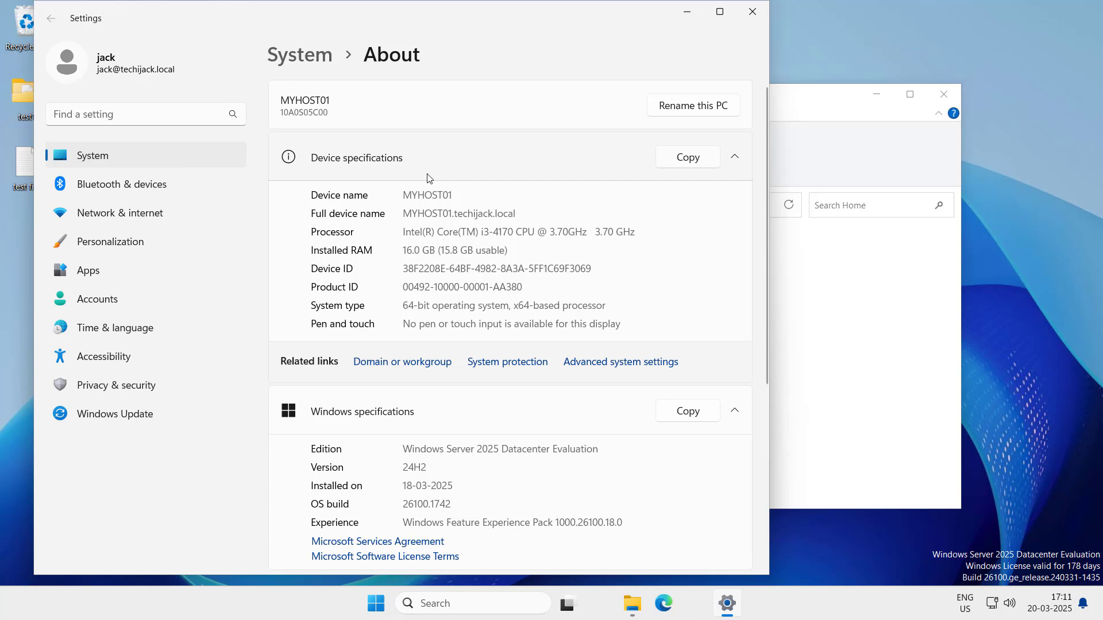
click(740, 14)
drag(85, 232, 5, 86)
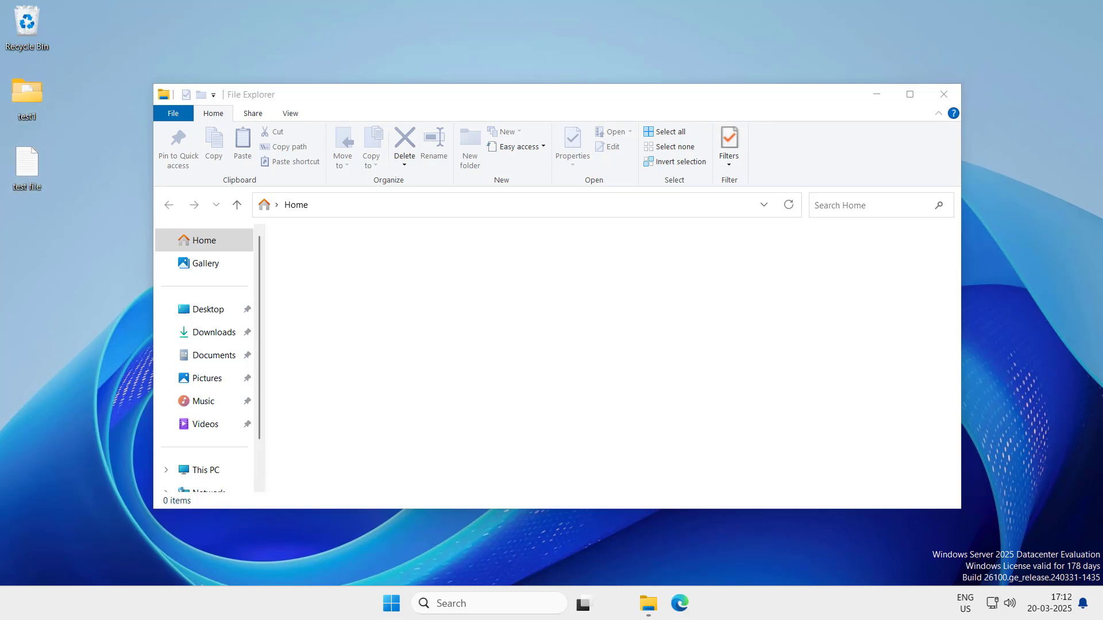